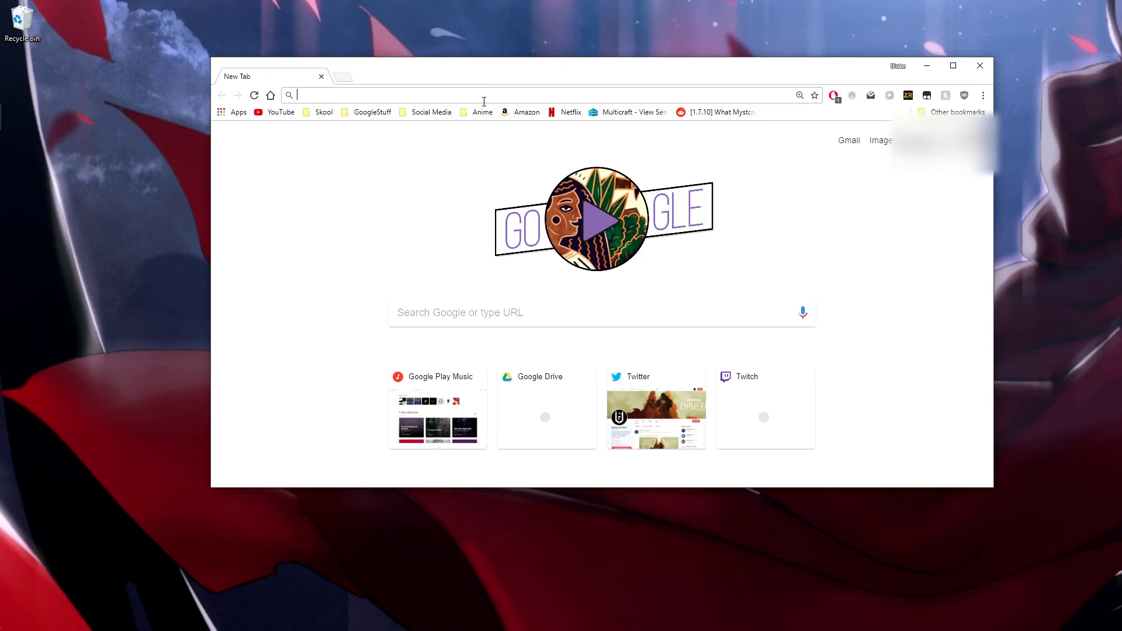
Download the Dolphin 5.0-6428 build from dolphin-emu.org, save its 7z to the desktop, and open a new tab
{"action": "type", "text": "Dol"}
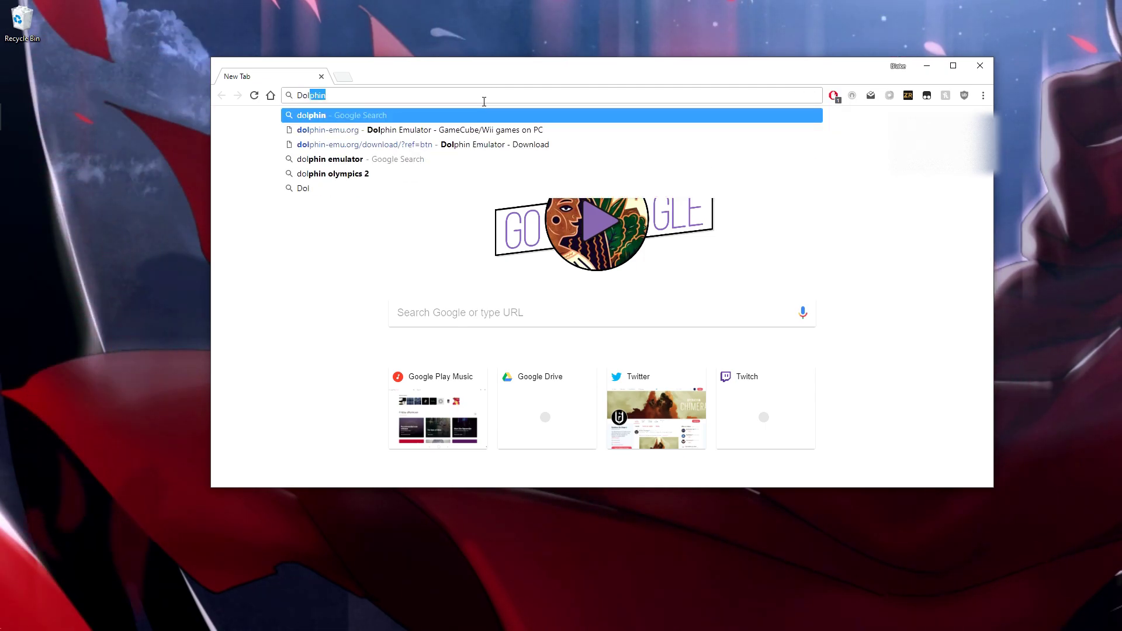
{"action": "key", "text": "Return"}
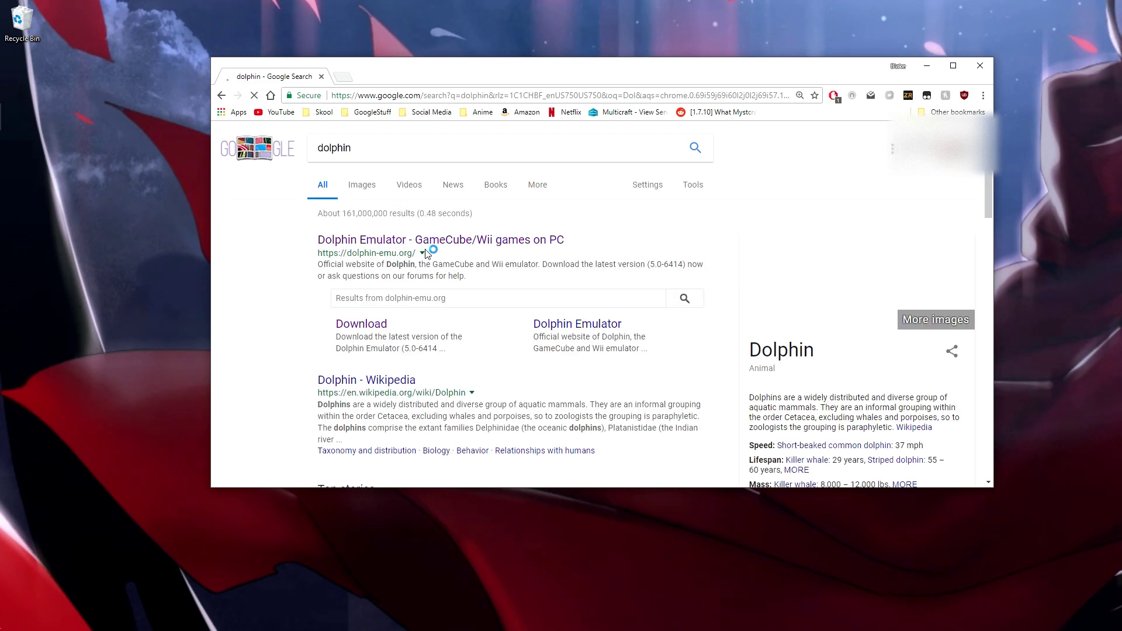
{"action": "left_click", "coordinate": [430, 241]}
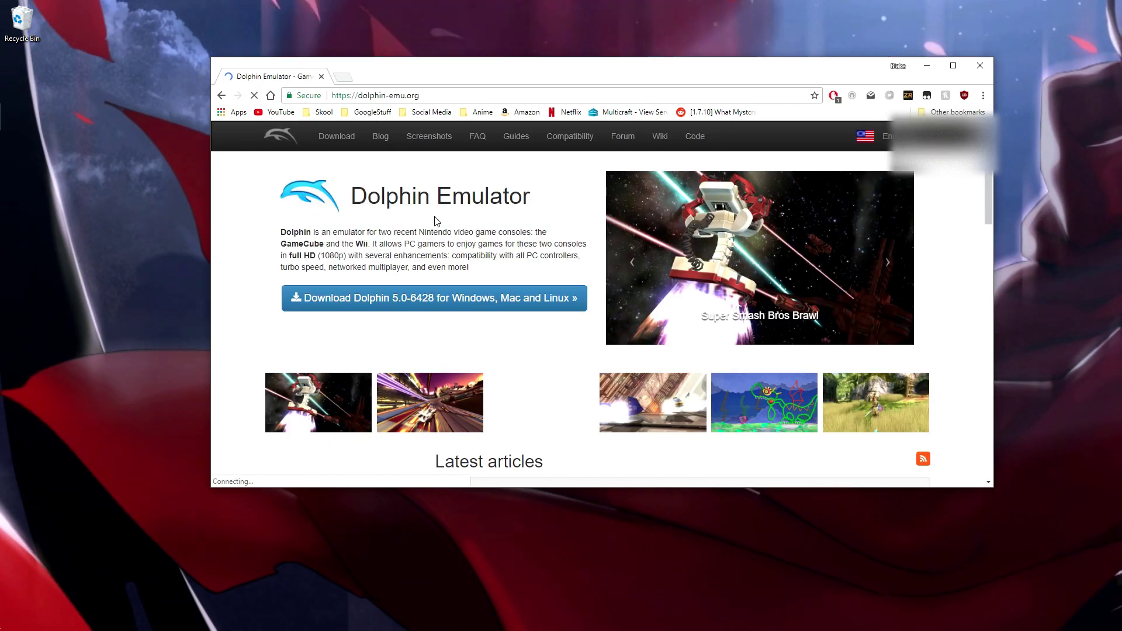
{"action": "left_click", "coordinate": [434, 298]}
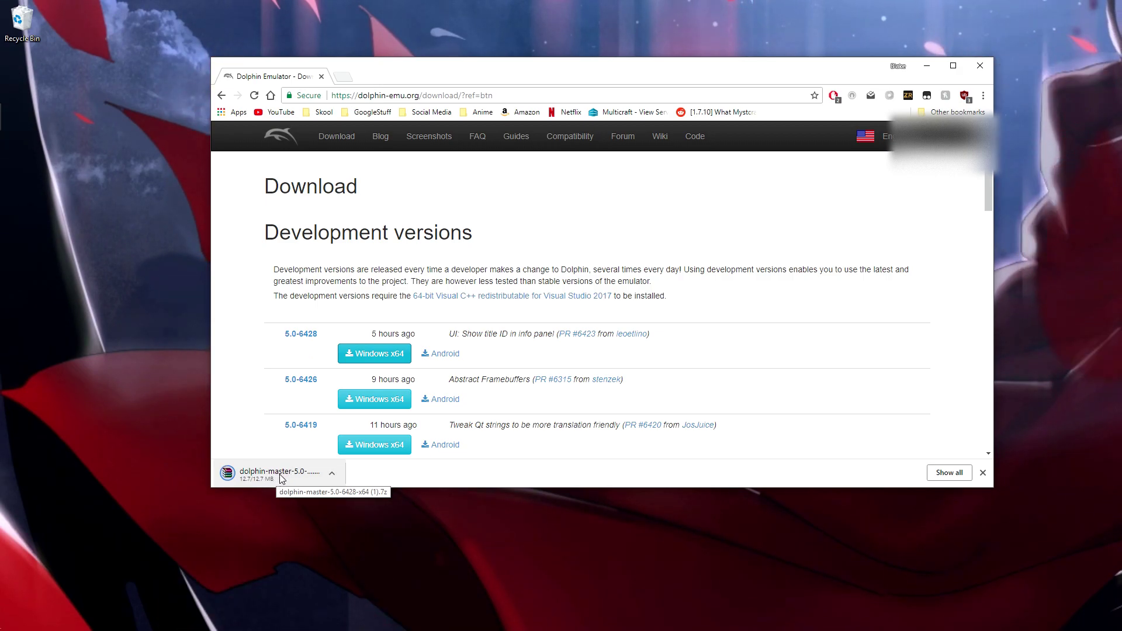
{"action": "left_click_drag", "start_coordinate": [279, 479], "coordinate": [120, 403]}
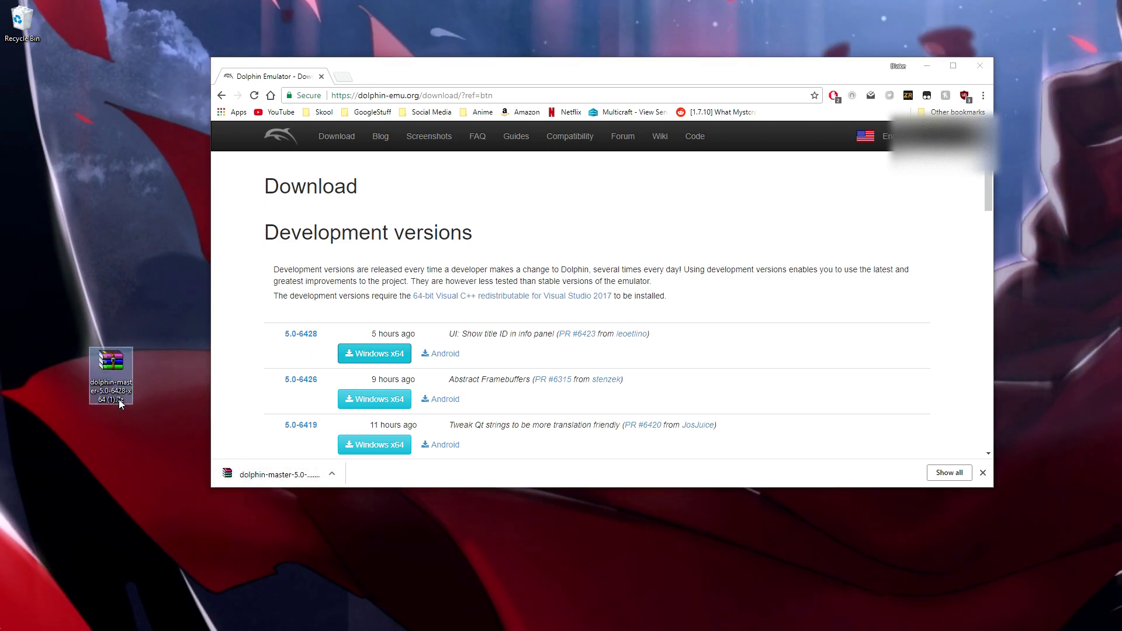
{"action": "left_click", "coordinate": [353, 82]}
{"action": "left_click", "coordinate": [344, 78]}
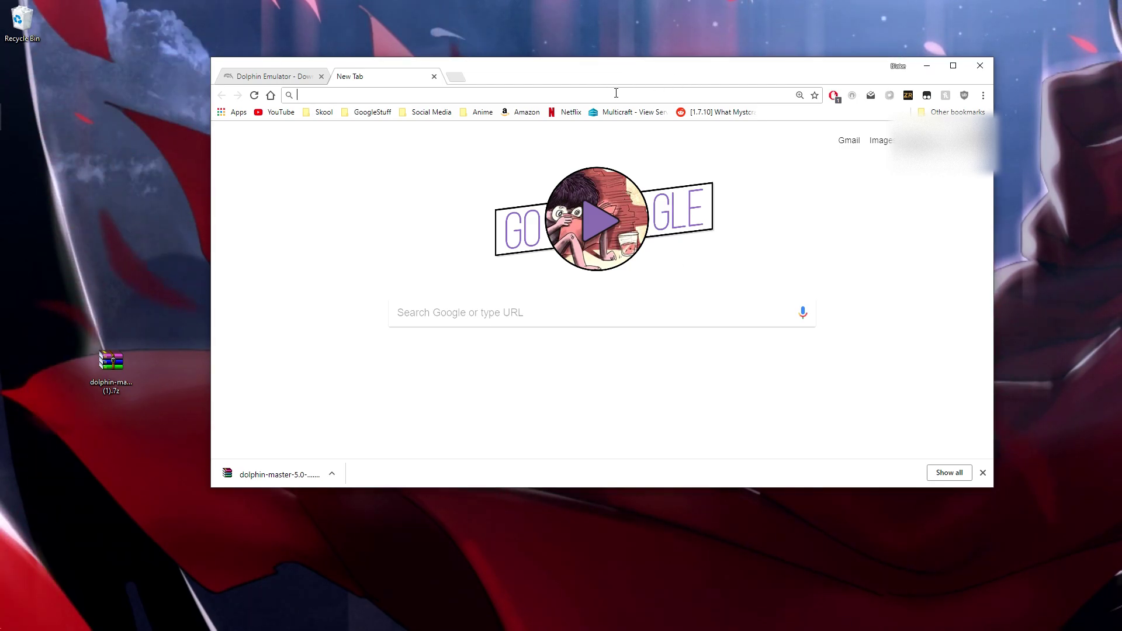
Start downloading the Mario Kart - Double Dash!! (USA).7z from the Google Drive link despite the scan warning
{"action": "key", "text": "Return"}
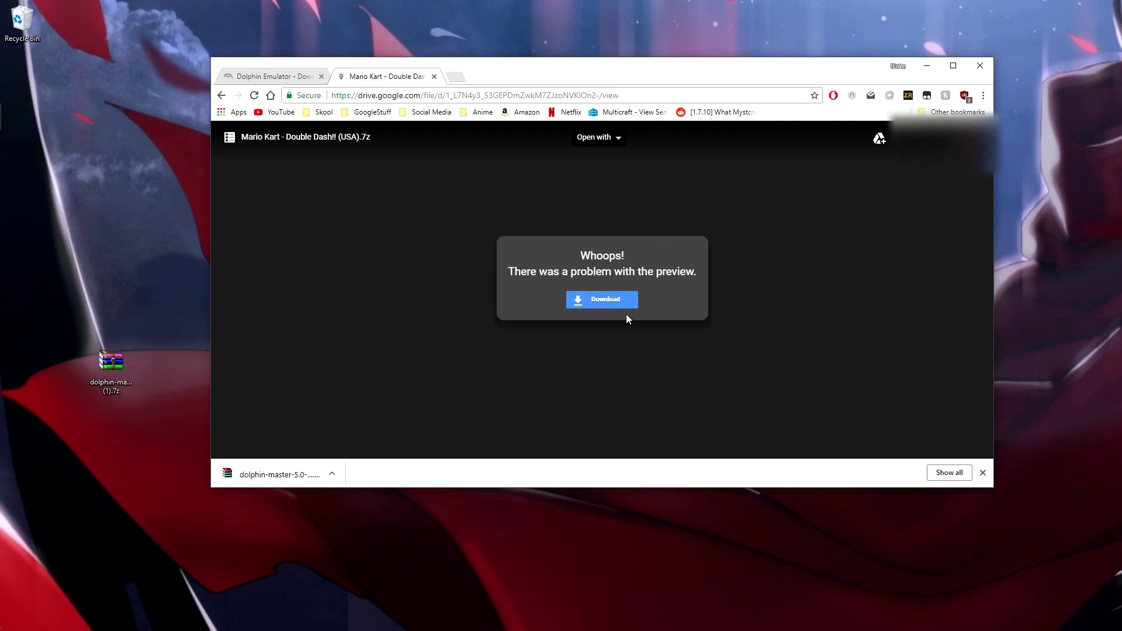
{"action": "left_click", "coordinate": [606, 299]}
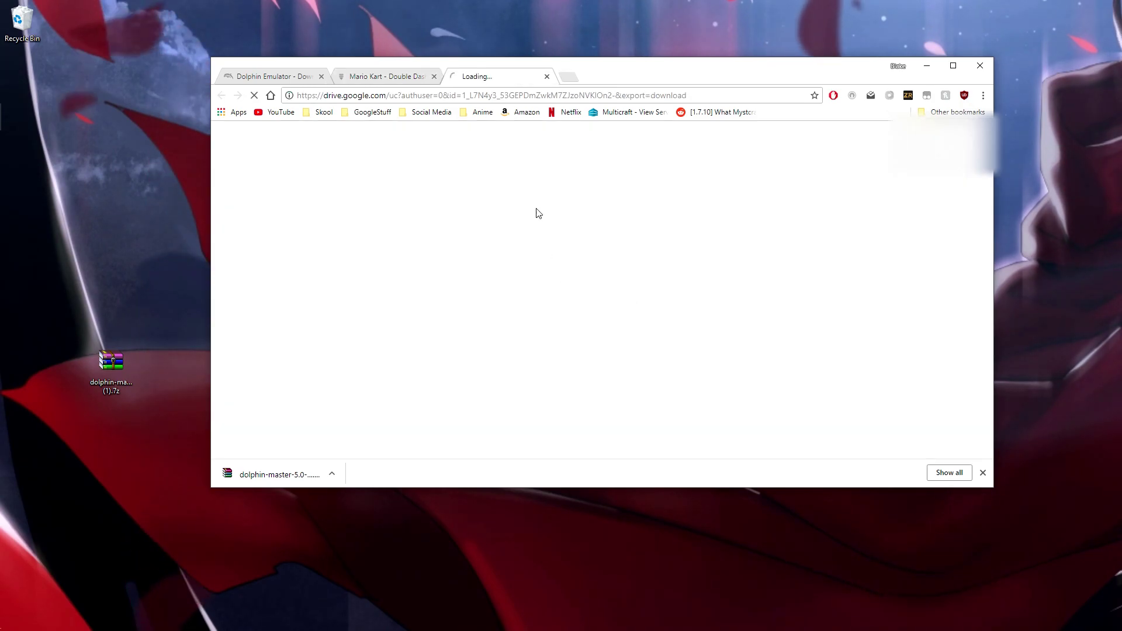
{"action": "left_click_drag", "start_coordinate": [665, 228], "coordinate": [489, 178]}
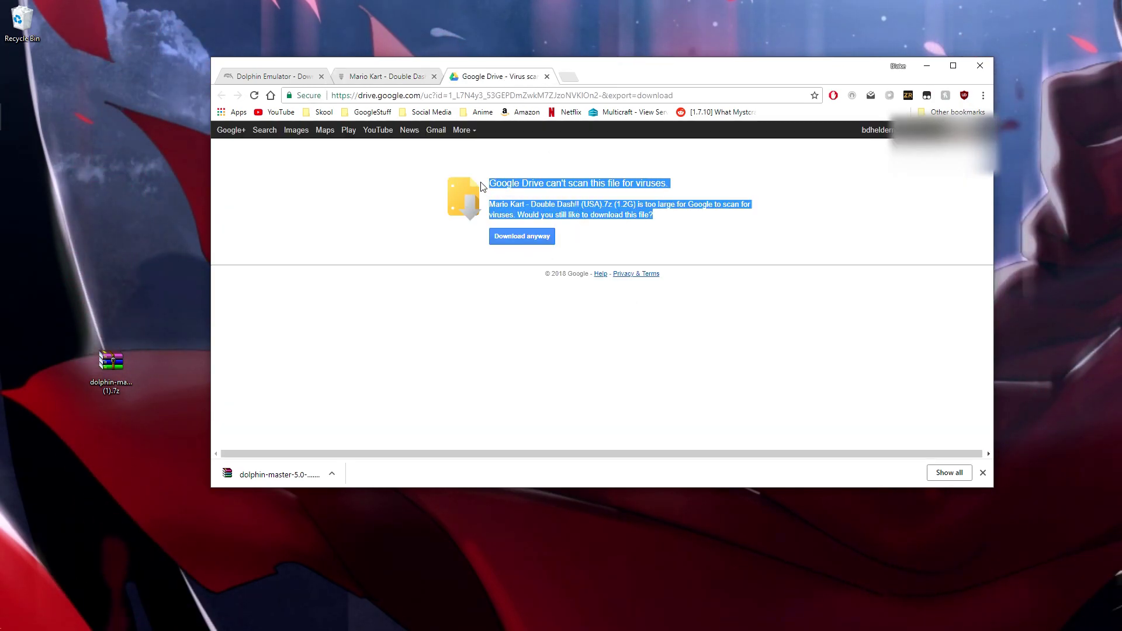
{"action": "left_click", "coordinate": [522, 236]}
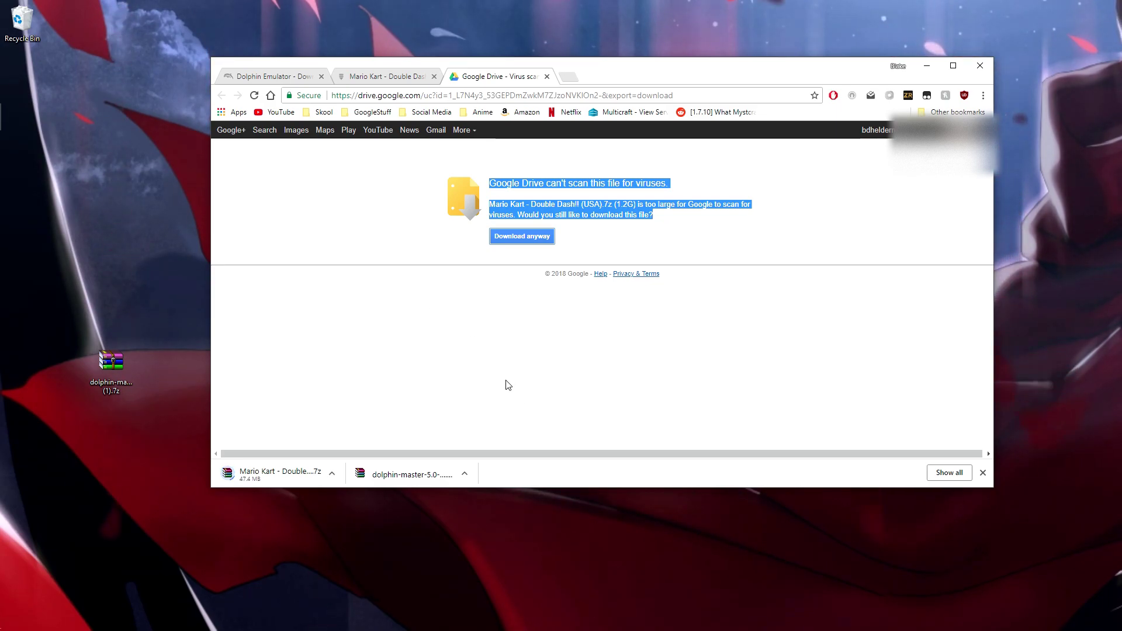
Cancel the Mario Kart download and close Chrome
{"action": "left_click", "coordinate": [334, 474]}
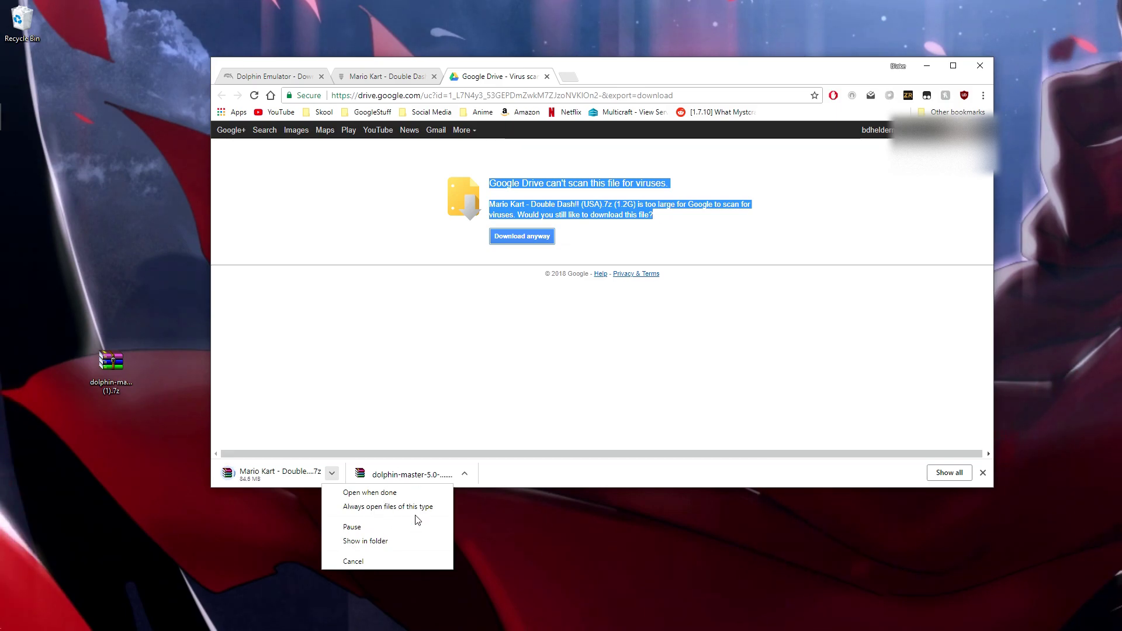
{"action": "left_click", "coordinate": [354, 561]}
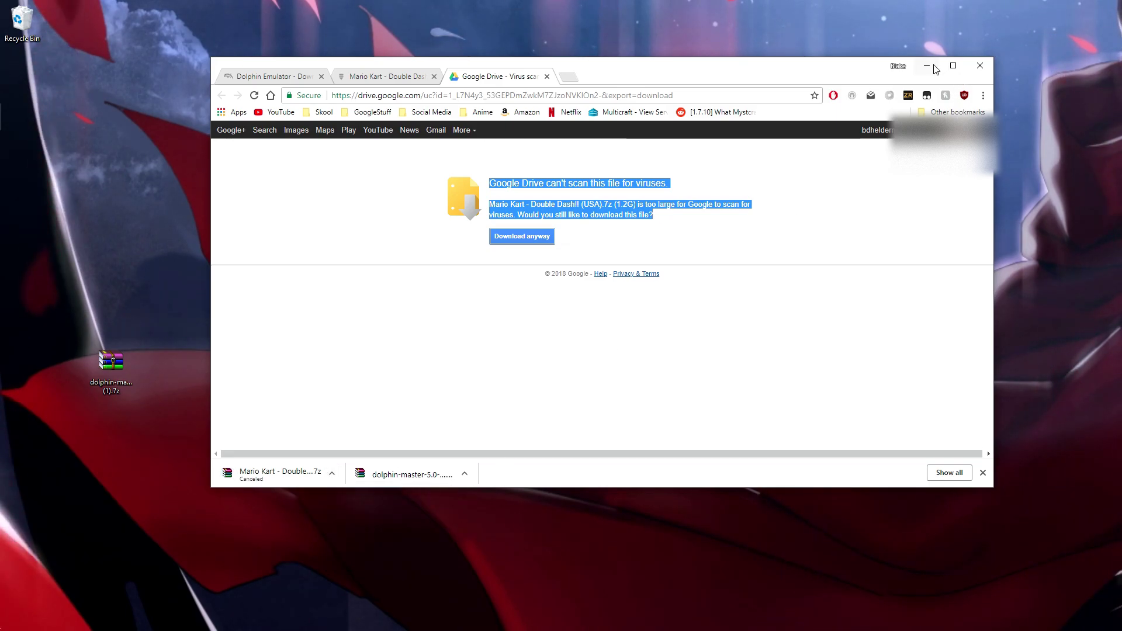
{"action": "left_click", "coordinate": [980, 66]}
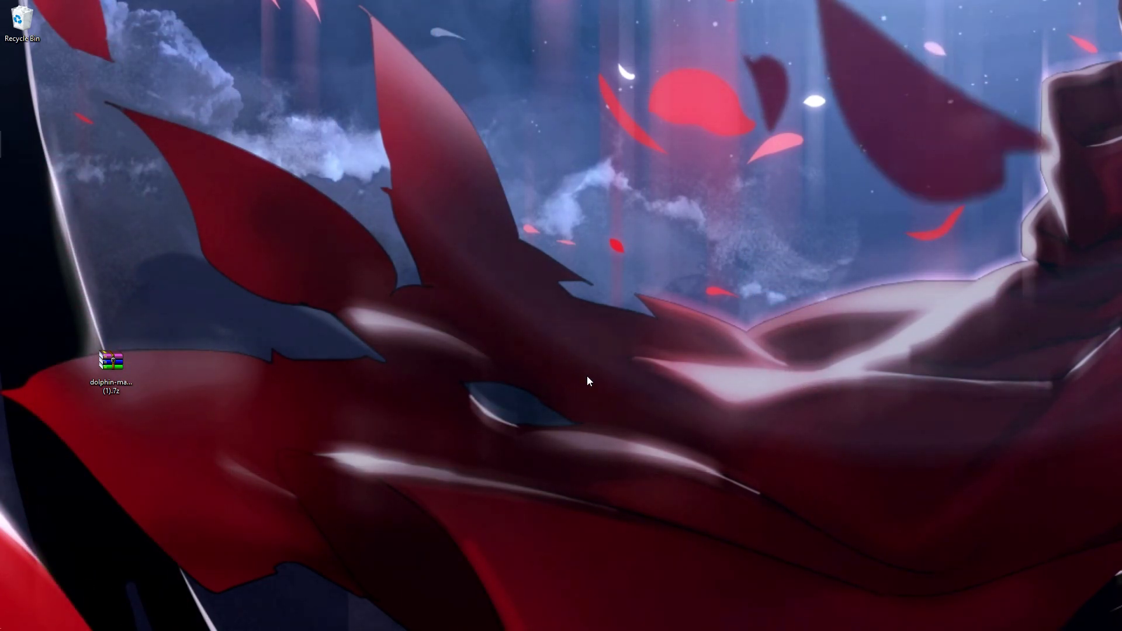
Extract the Dolphin 7z into its own dolphin-master-5.0-6428-x64 folder on the desktop
{"action": "left_click_drag", "start_coordinate": [117, 368], "coordinate": [384, 253]}
{"action": "right_click", "coordinate": [367, 271]}
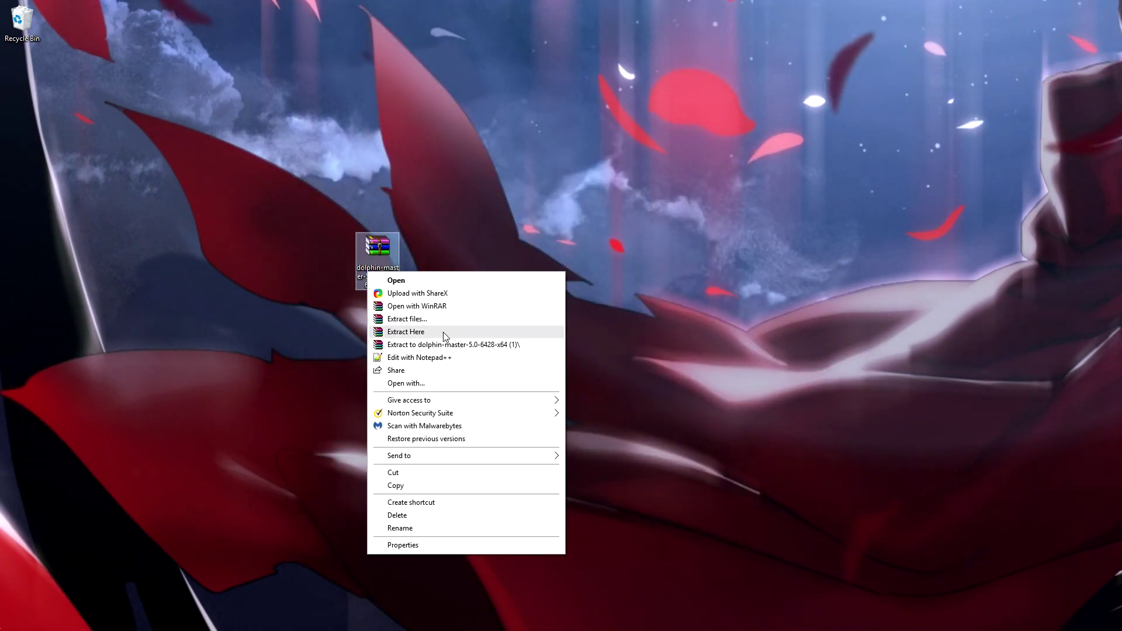
{"action": "left_click", "coordinate": [433, 323]}
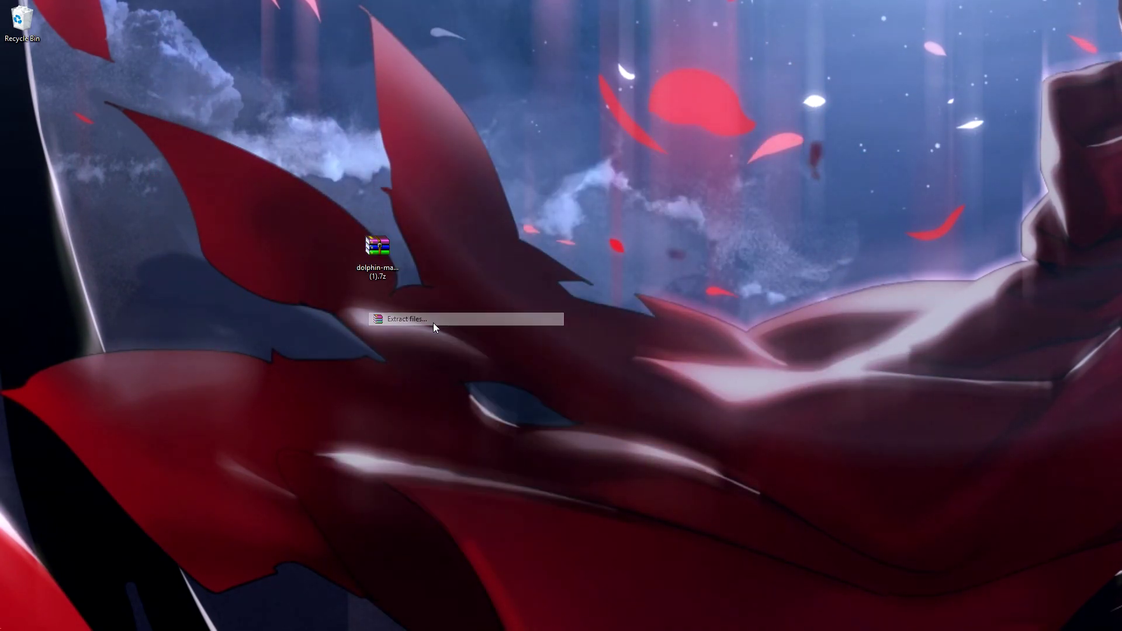
{"action": "left_click", "coordinate": [601, 438]}
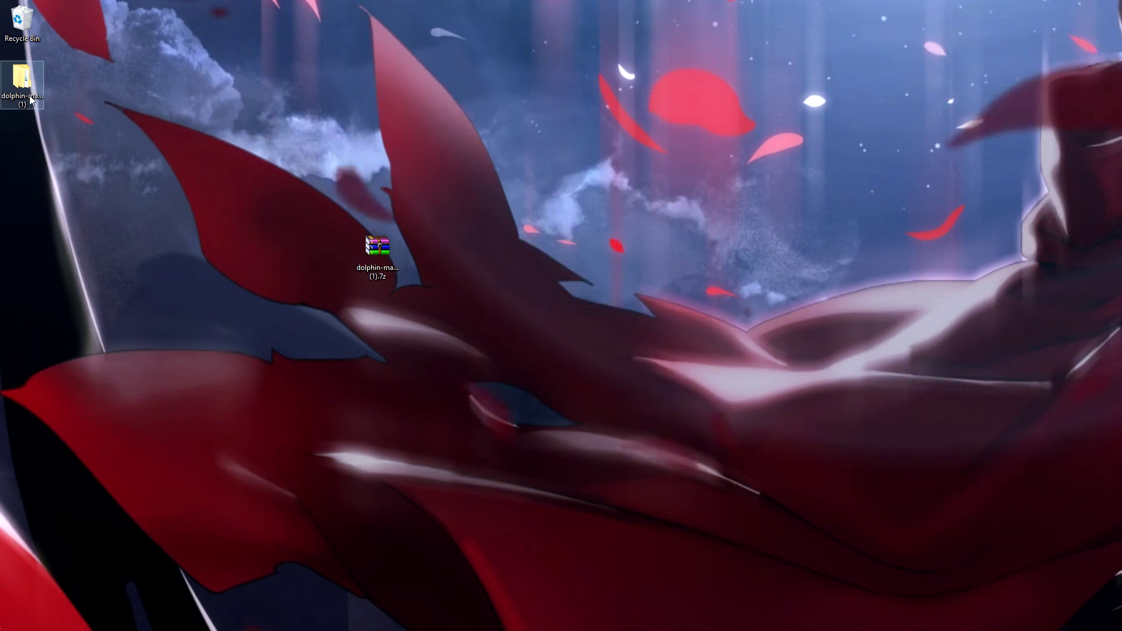
{"action": "left_click", "coordinate": [377, 249]}
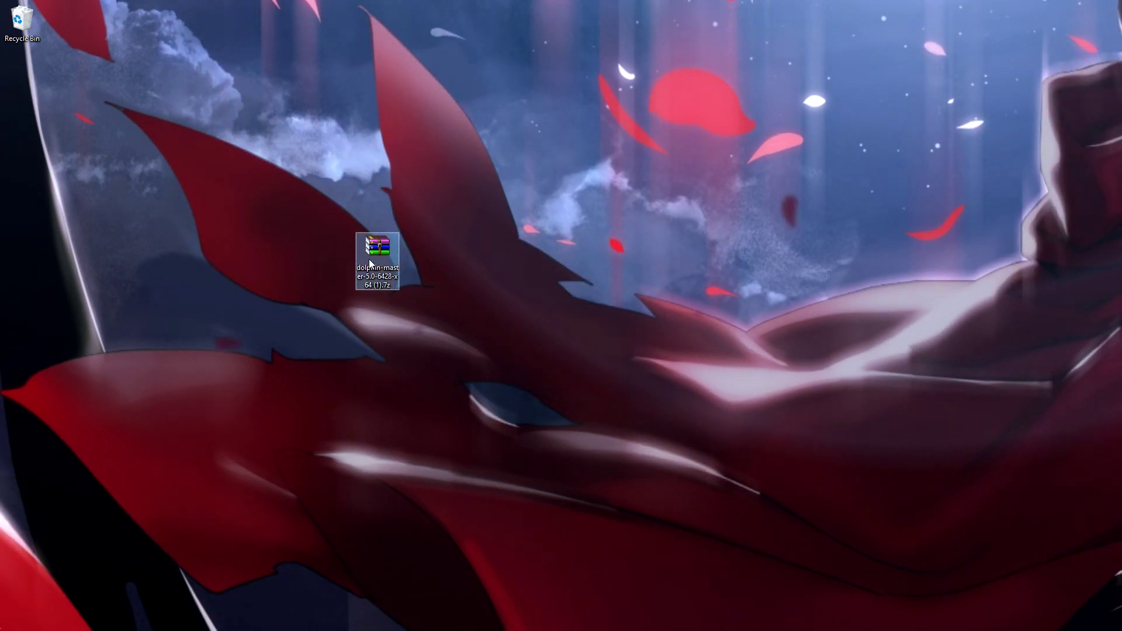
{"action": "right_click", "coordinate": [369, 263]}
{"action": "left_click", "coordinate": [435, 325]}
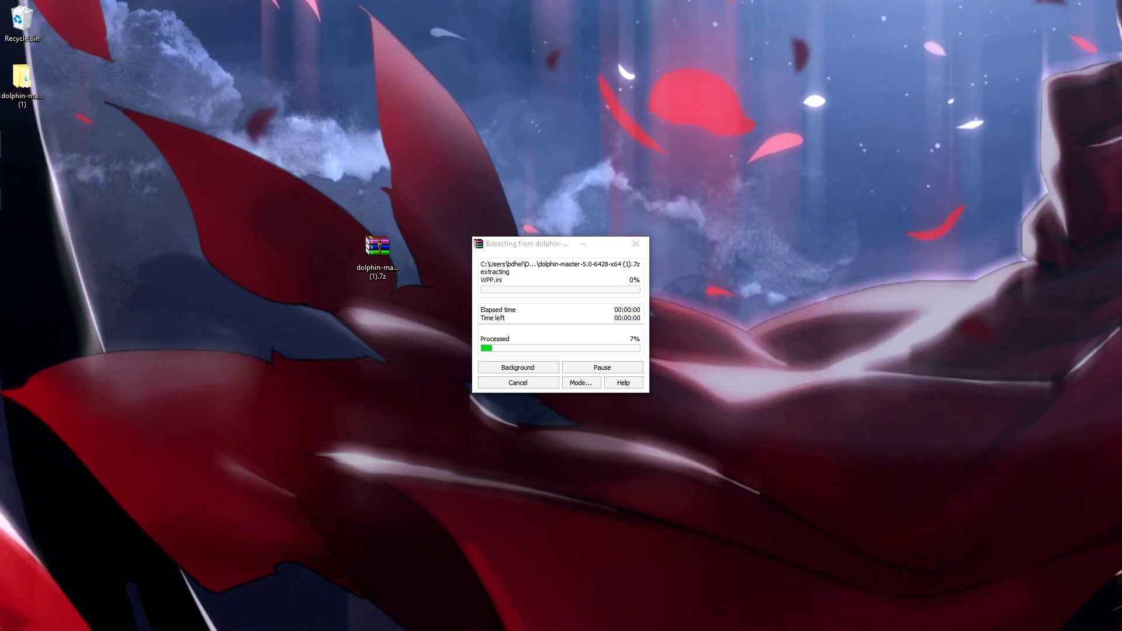
Move the Mario Kart 7z to the desktop and extract the ISO beside it
{"action": "left_click_drag", "start_coordinate": [1121, 184], "coordinate": [561, 108]}
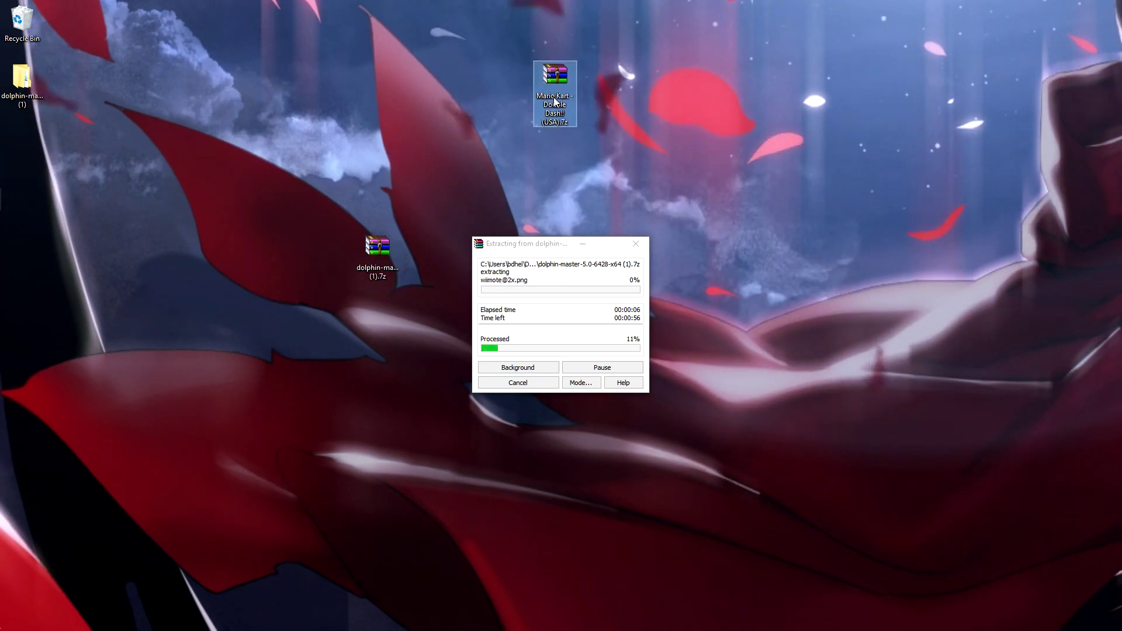
{"action": "right_click", "coordinate": [545, 86]}
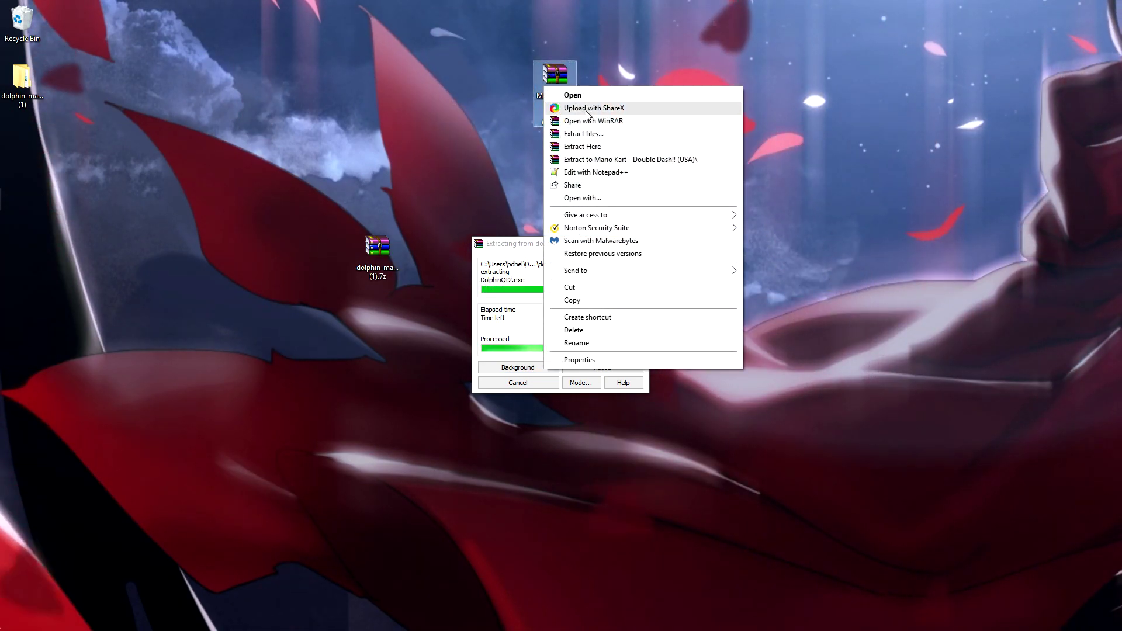
{"action": "left_click", "coordinate": [597, 147]}
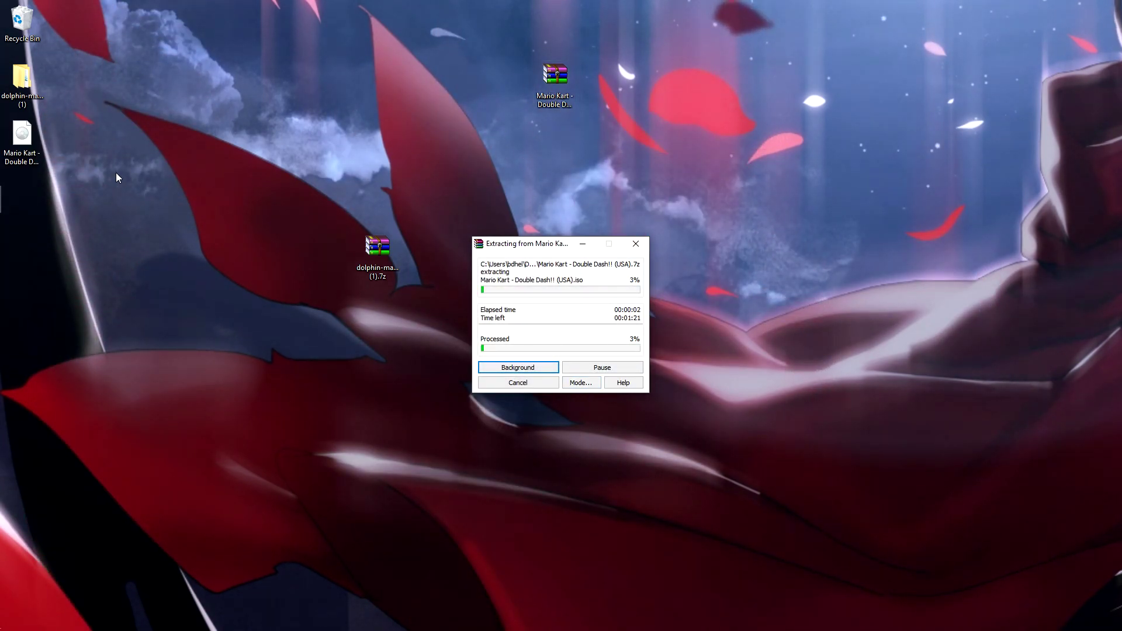
{"action": "left_click_drag", "start_coordinate": [36, 142], "coordinate": [216, 143]}
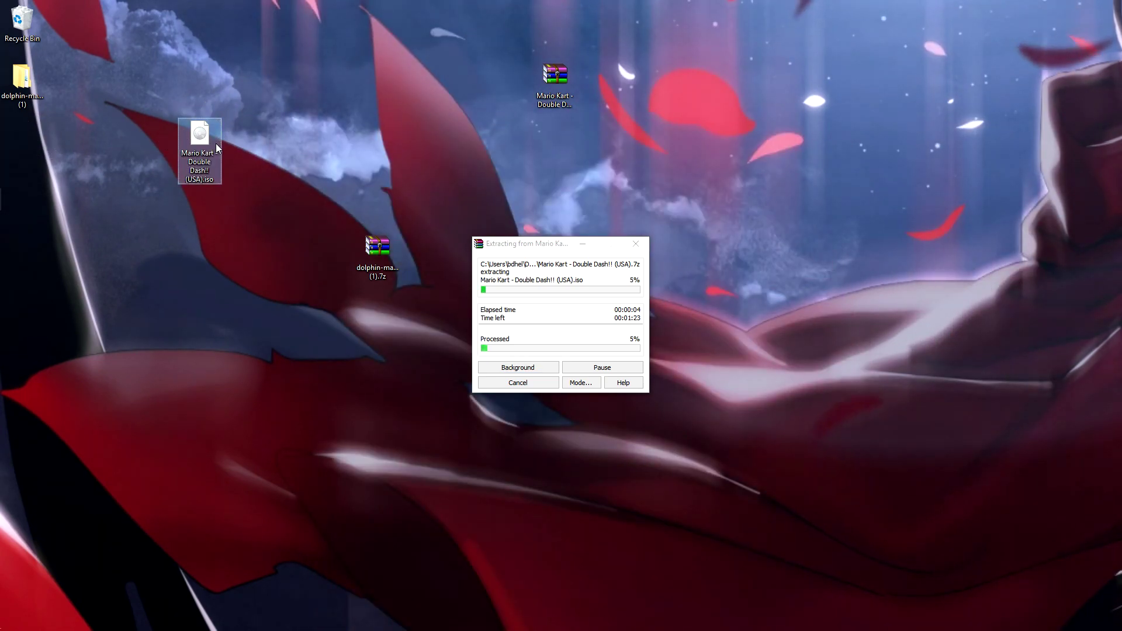
{"action": "left_click", "coordinate": [636, 244]}
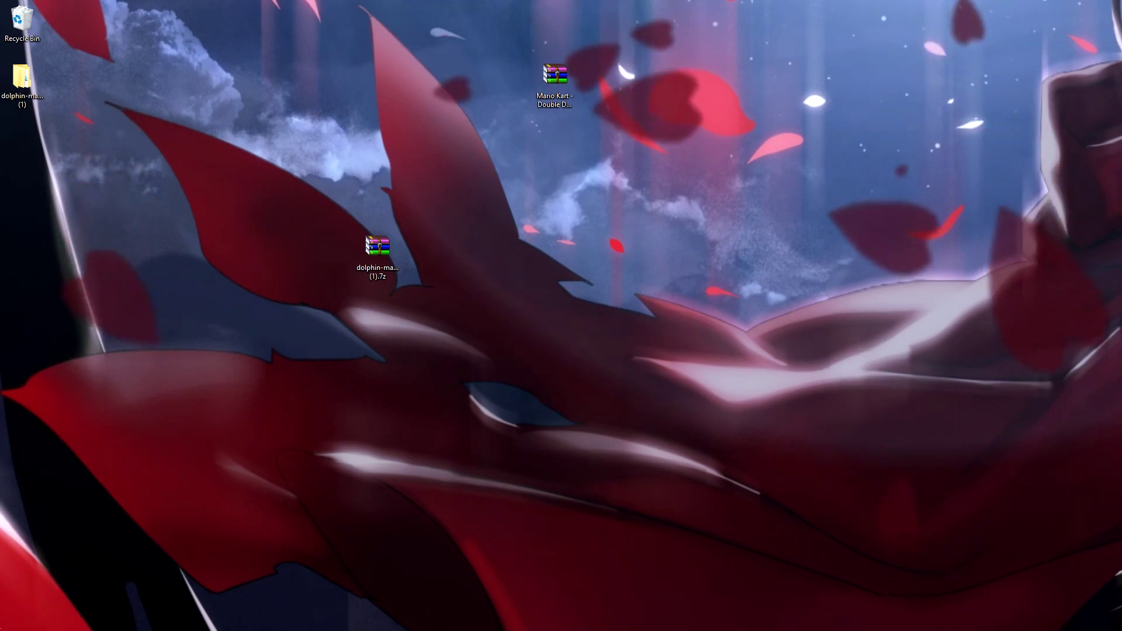
Delete the Mario Kart and Dolphin 7z archives and arrange the ISO and Dolphin folder on the desktop
{"action": "left_click_drag", "start_coordinate": [636, 268], "coordinate": [642, 213]}
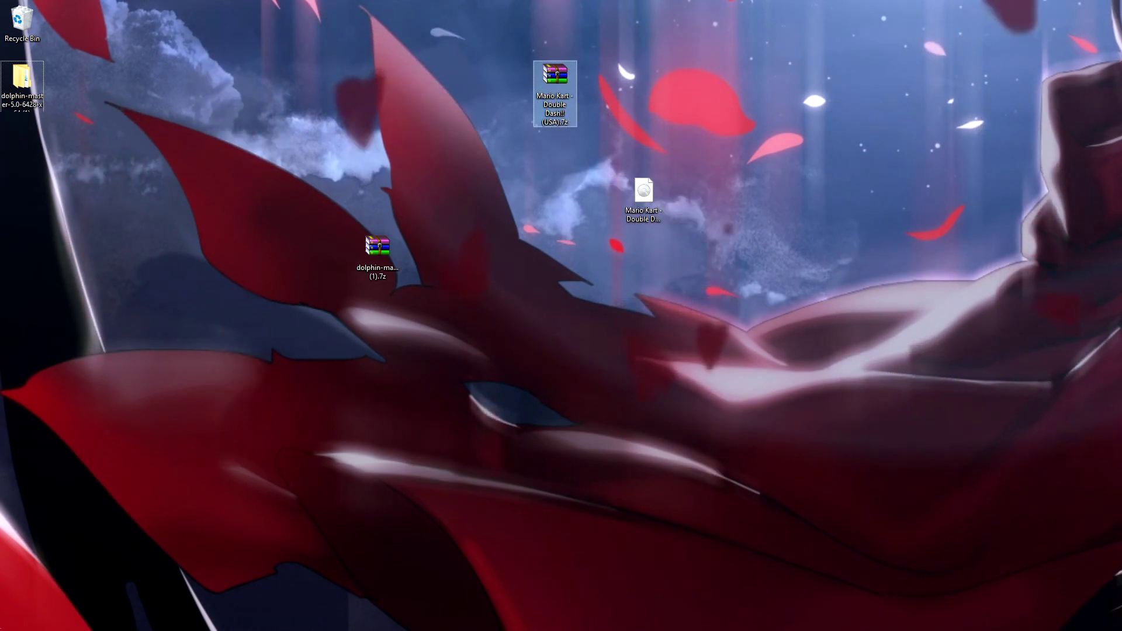
{"action": "key", "text": "Delete"}
{"action": "left_click", "coordinate": [378, 257]}
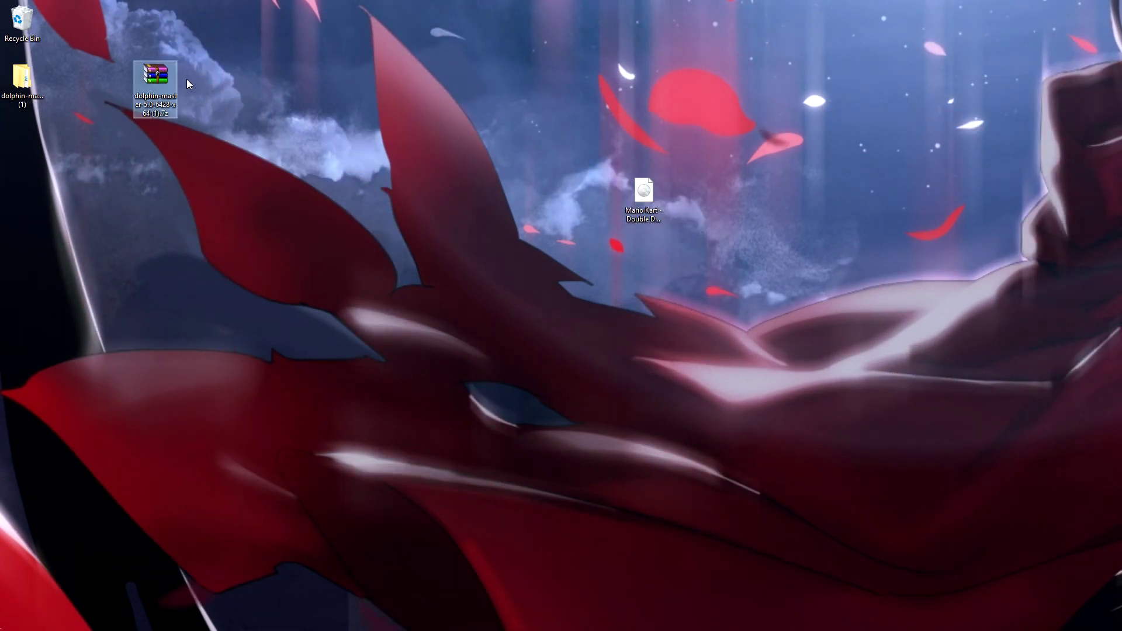
{"action": "left_click_drag", "start_coordinate": [19, 86], "coordinate": [507, 315]}
{"action": "left_click", "coordinate": [154, 88]}
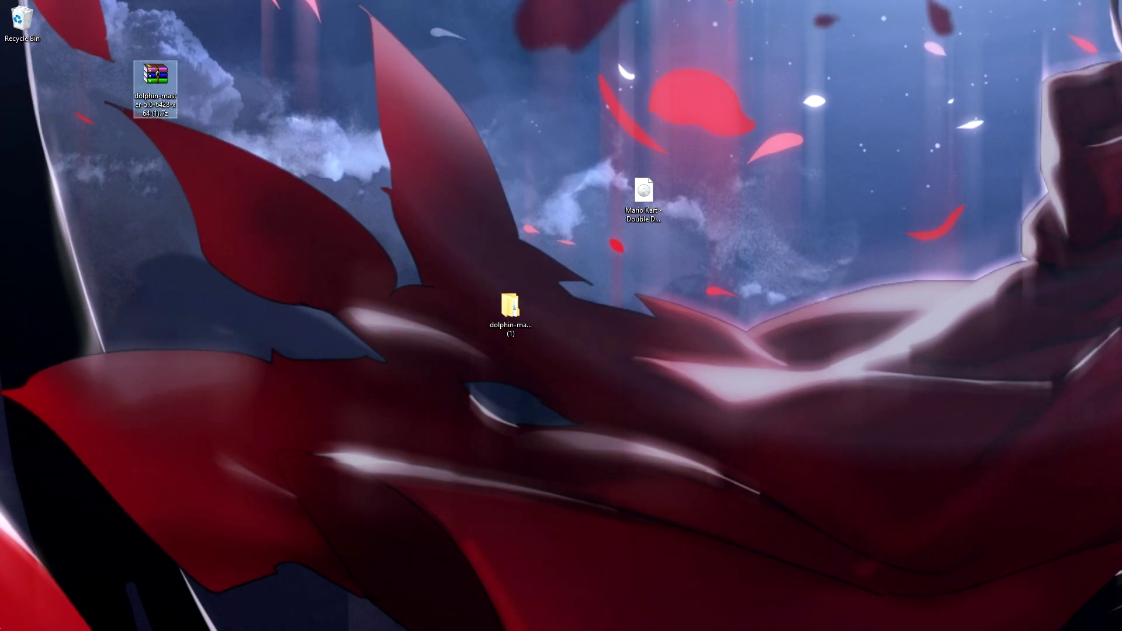
{"action": "key", "text": "Delete"}
{"action": "left_click_drag", "start_coordinate": [643, 193], "coordinate": [641, 250]}
{"action": "left_click_drag", "start_coordinate": [516, 318], "coordinate": [472, 261]}
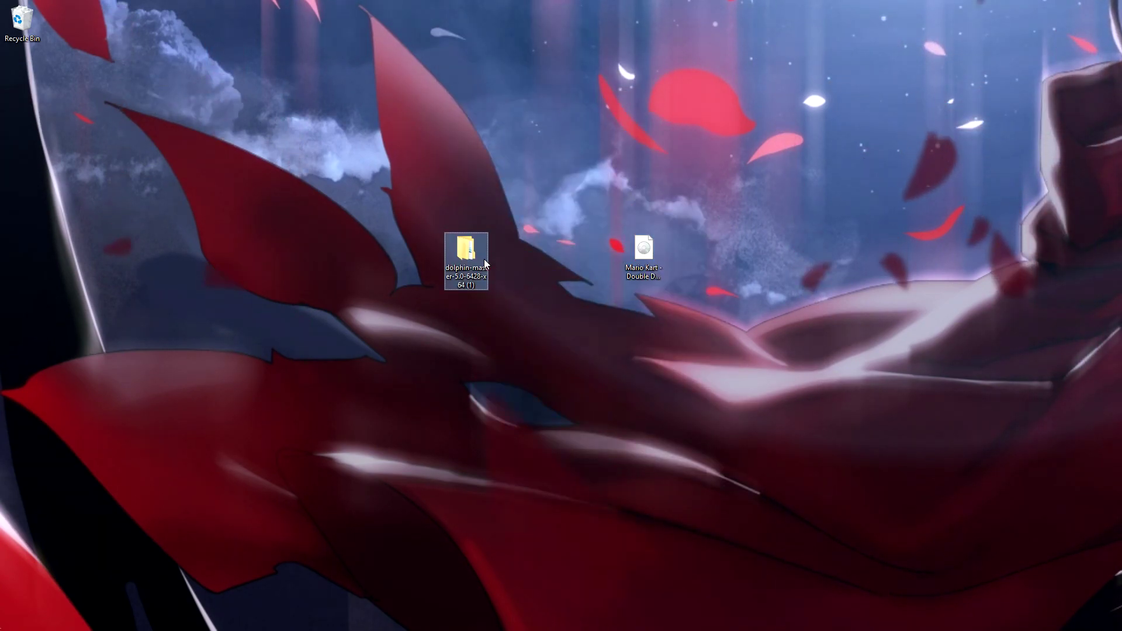
Create a new folder named ROMS inside dolphin-master's Dolphin-x64 folder
{"action": "double_click", "coordinate": [471, 260]}
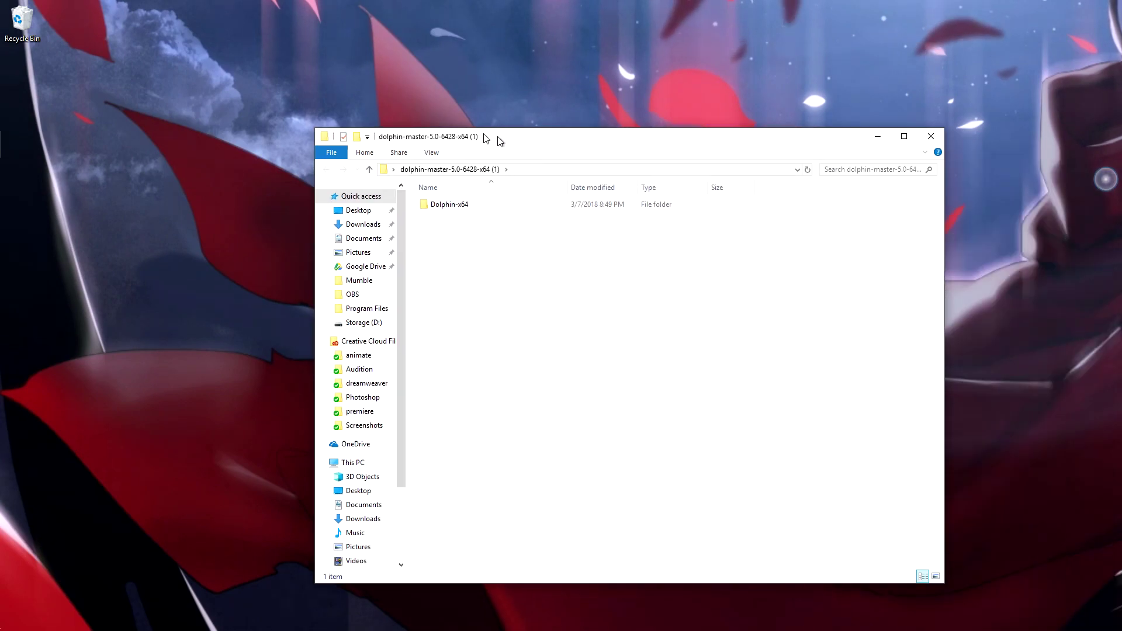
{"action": "double_click", "coordinate": [400, 193]}
{"action": "left_click_drag", "start_coordinate": [415, 125], "coordinate": [177, 79]}
{"action": "right_click", "coordinate": [393, 380]}
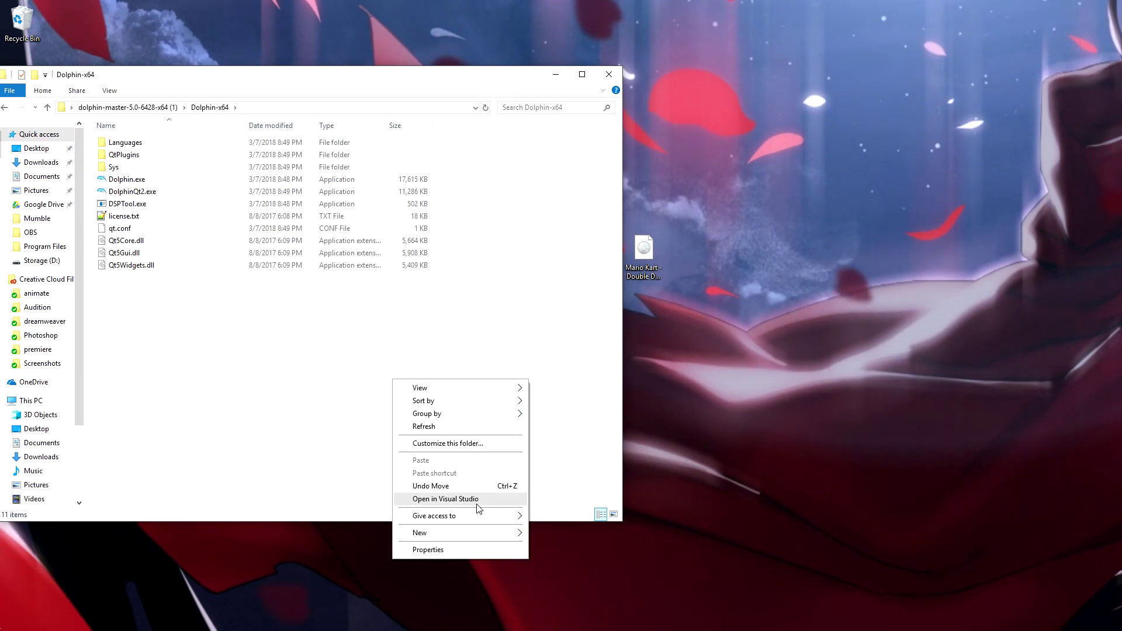
{"action": "mouse_move", "coordinate": [489, 533]}
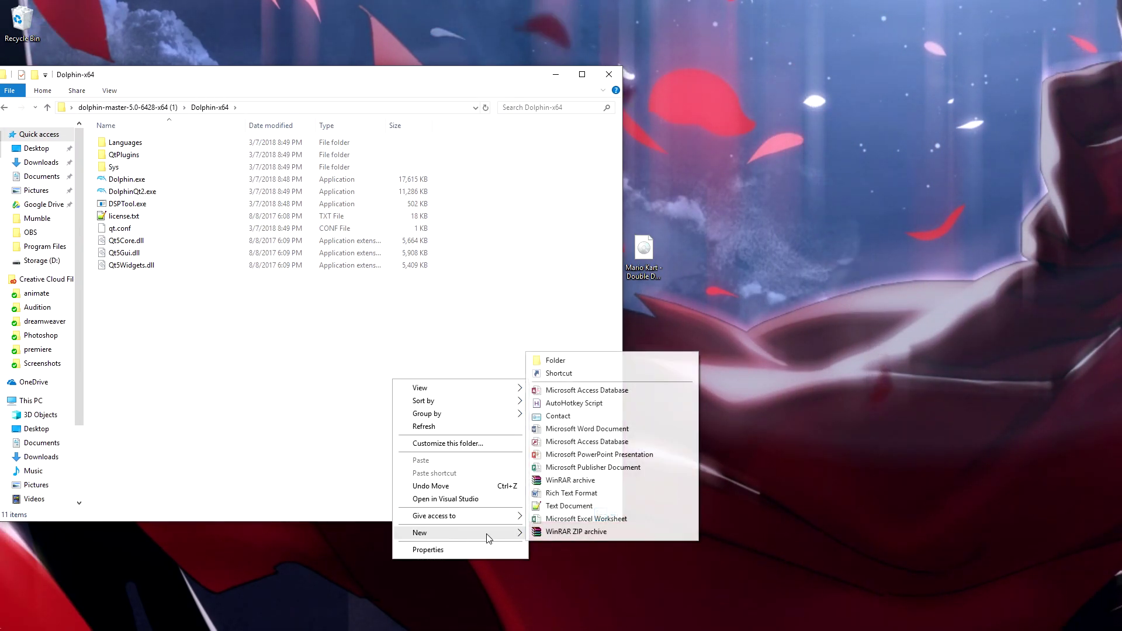
{"action": "left_click", "coordinate": [567, 365]}
{"action": "type", "text": "ROMS"}
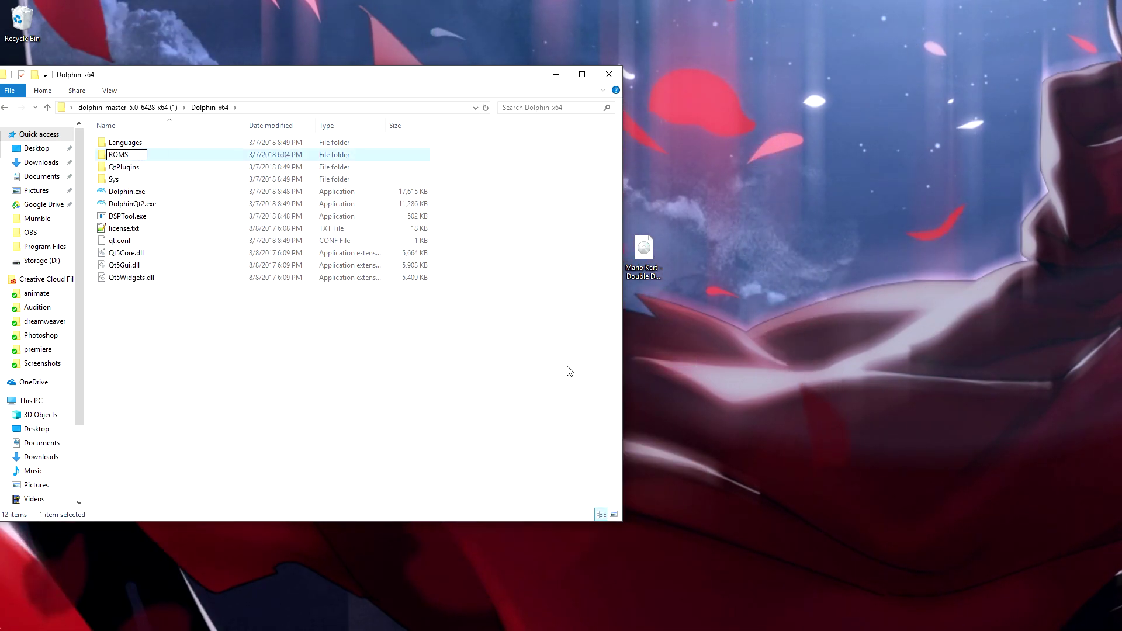
{"action": "key", "text": "Return"}
{"action": "key", "text": "Return"}
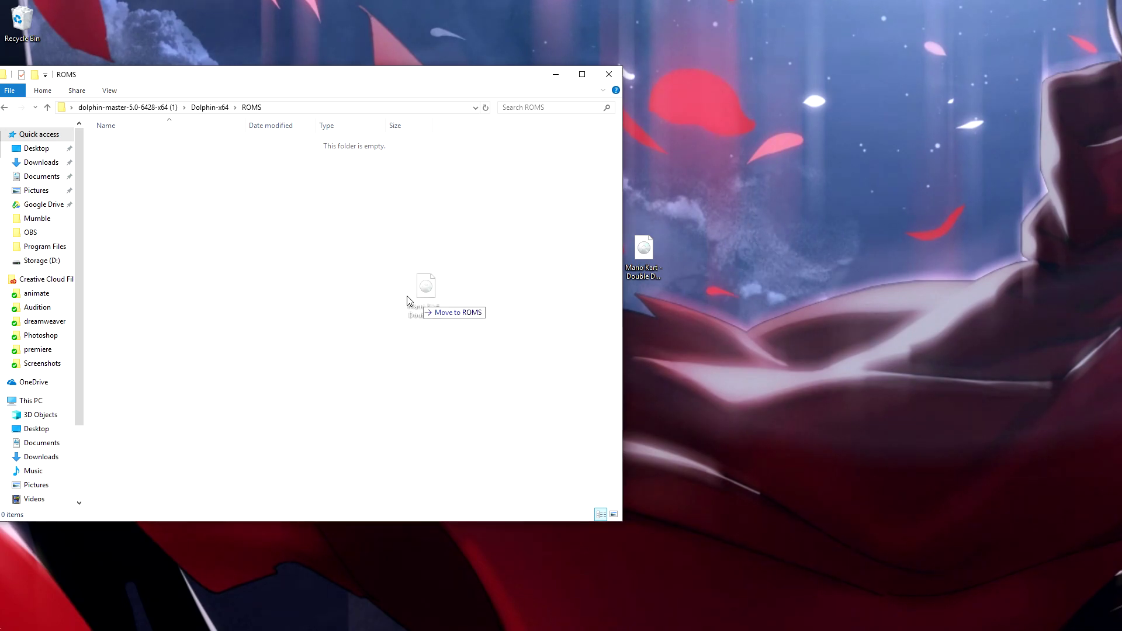
Move the Mario Kart ISO into ROMS and return to Dolphin-x64
{"action": "left_click_drag", "start_coordinate": [407, 300], "coordinate": [408, 300]}
{"action": "left_click_drag", "start_coordinate": [476, 82], "coordinate": [823, 109]}
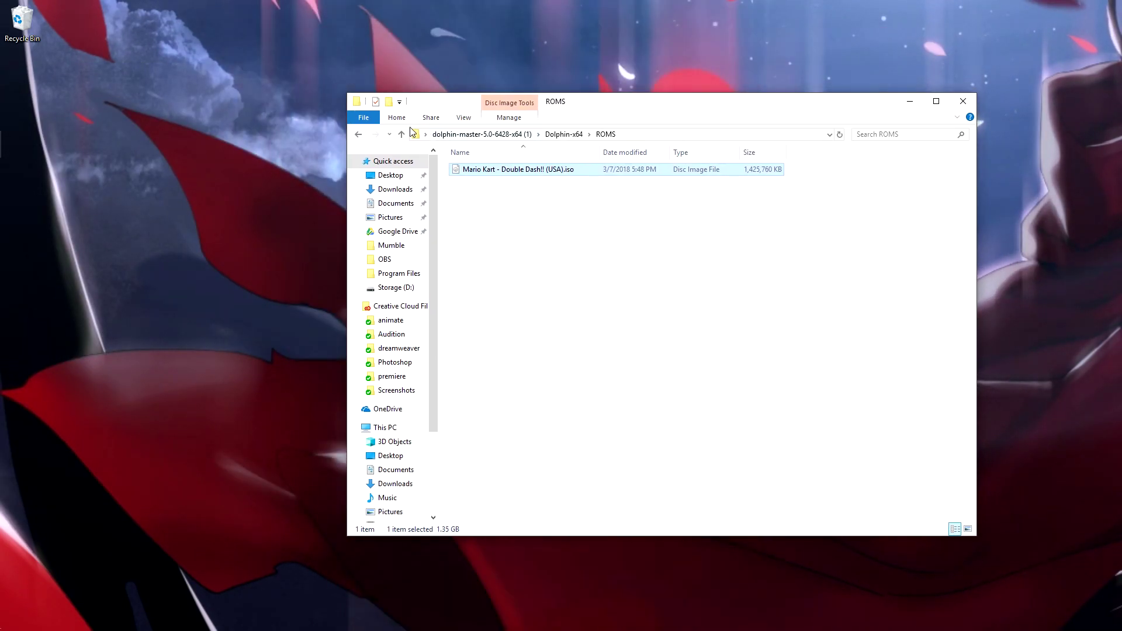
{"action": "left_click", "coordinate": [358, 135]}
Launch Dolphin and enable cheats in the general configuration
{"action": "double_click", "coordinate": [503, 219]}
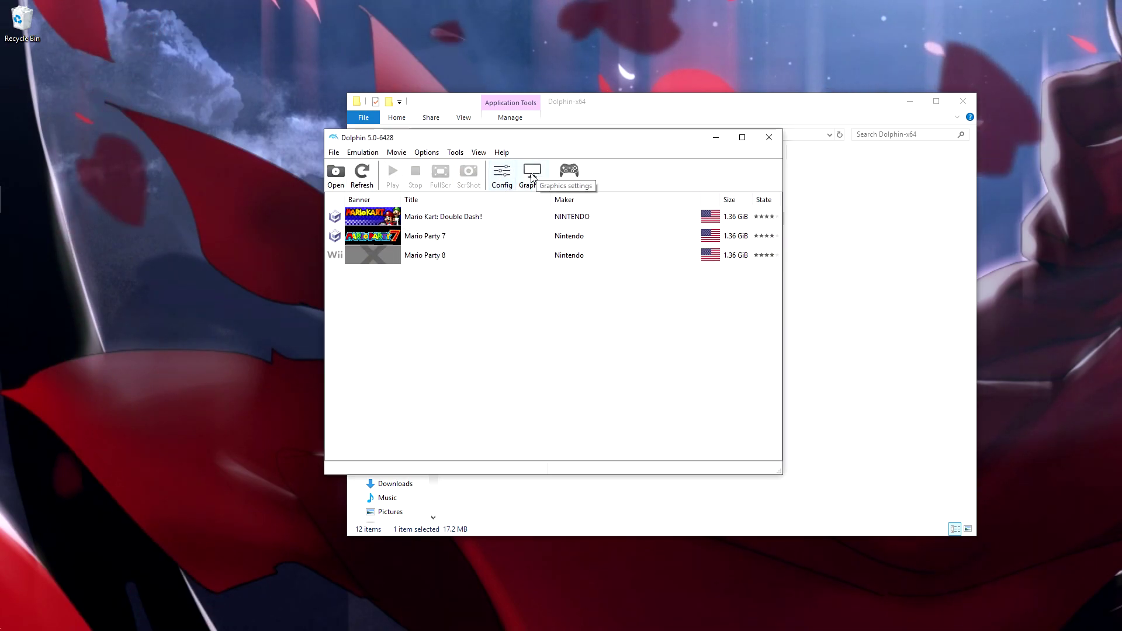
{"action": "left_click", "coordinate": [502, 183]}
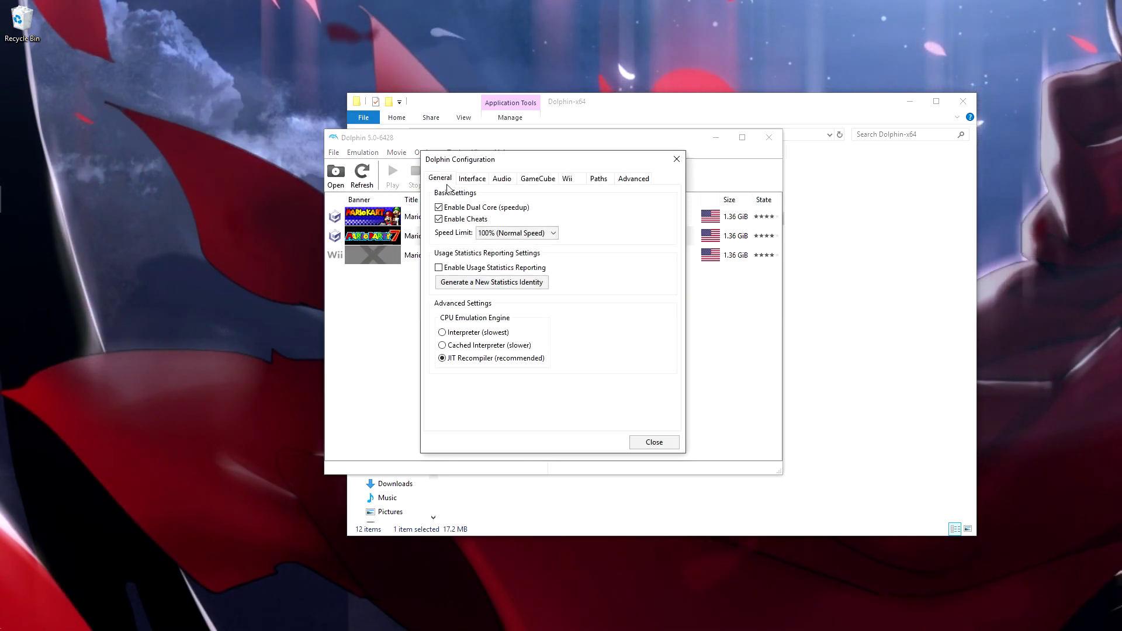
{"action": "left_click", "coordinate": [439, 218]}
{"action": "left_click", "coordinate": [539, 178]}
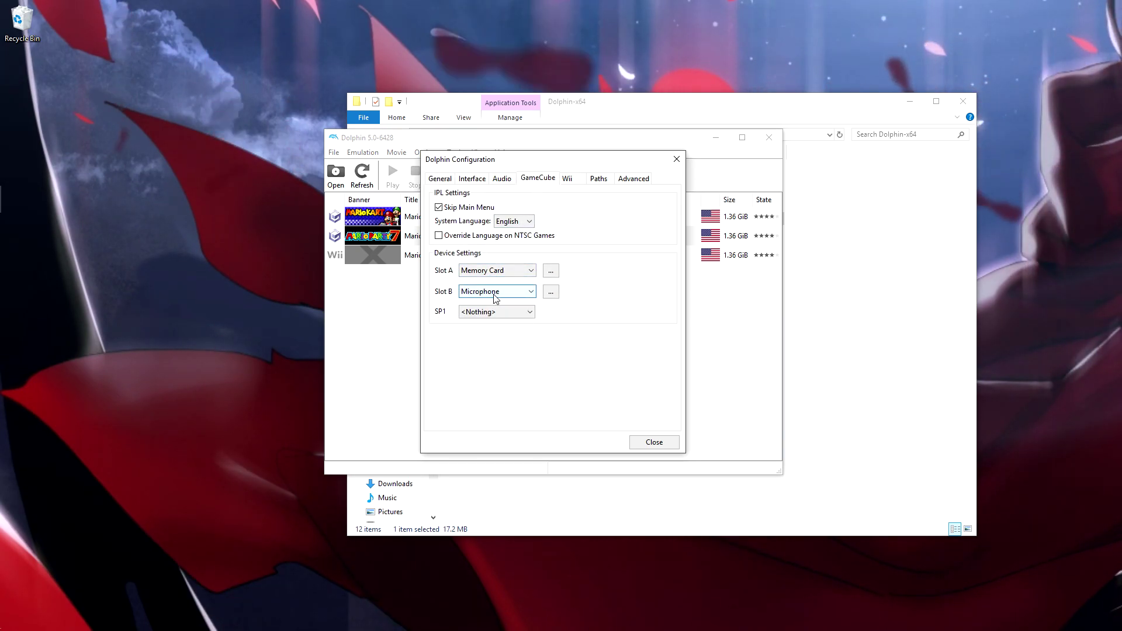
Add Dolphin-x64\ROMS as a game path and select the new Mario Kart entry
{"action": "left_click", "coordinate": [600, 178]}
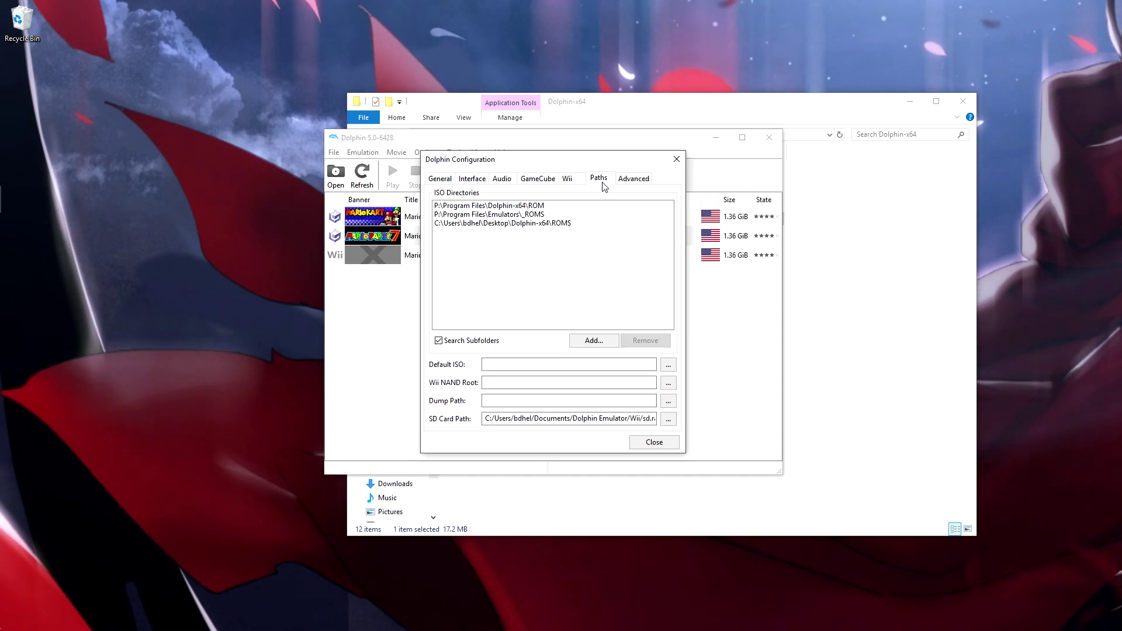
{"action": "left_click", "coordinate": [604, 340]}
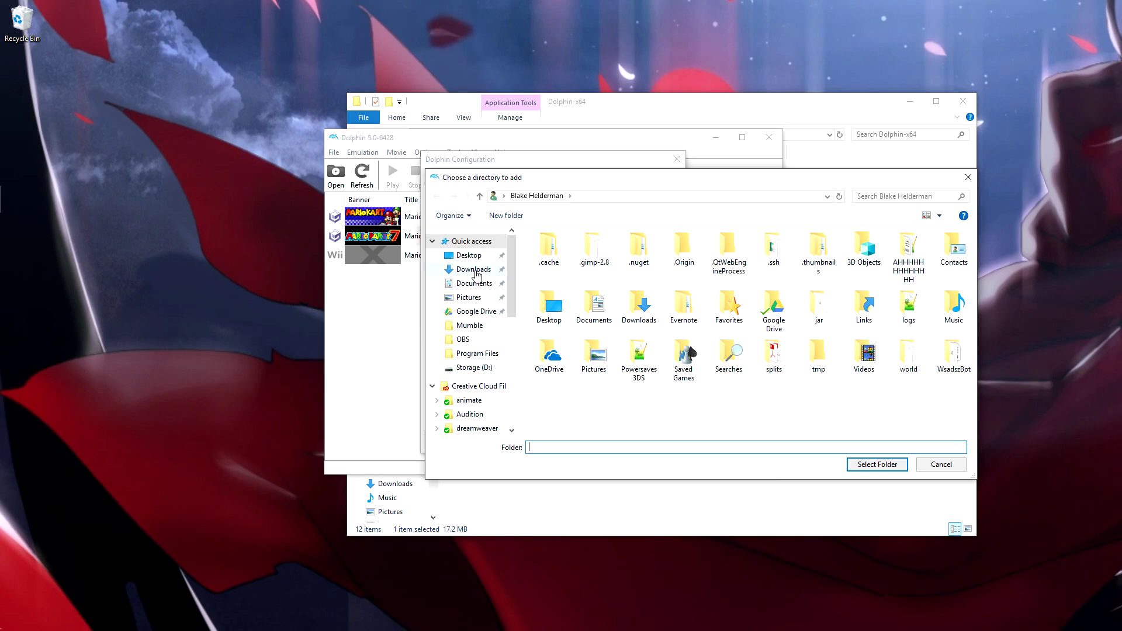
{"action": "left_click", "coordinate": [469, 256]}
{"action": "double_click", "coordinate": [559, 271]}
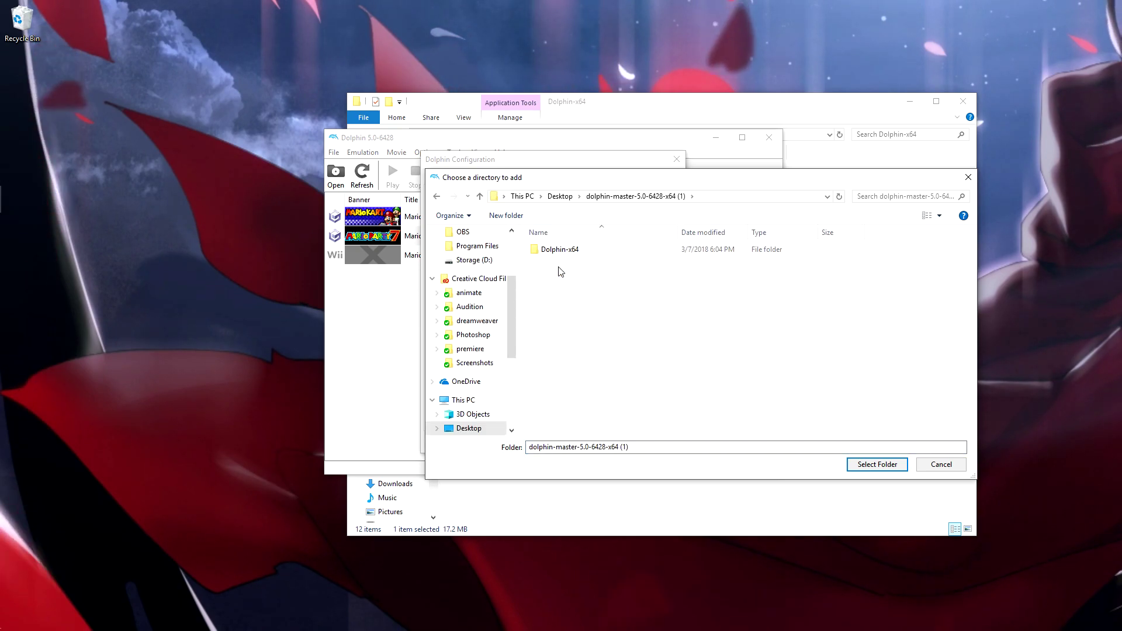
{"action": "double_click", "coordinate": [571, 251]}
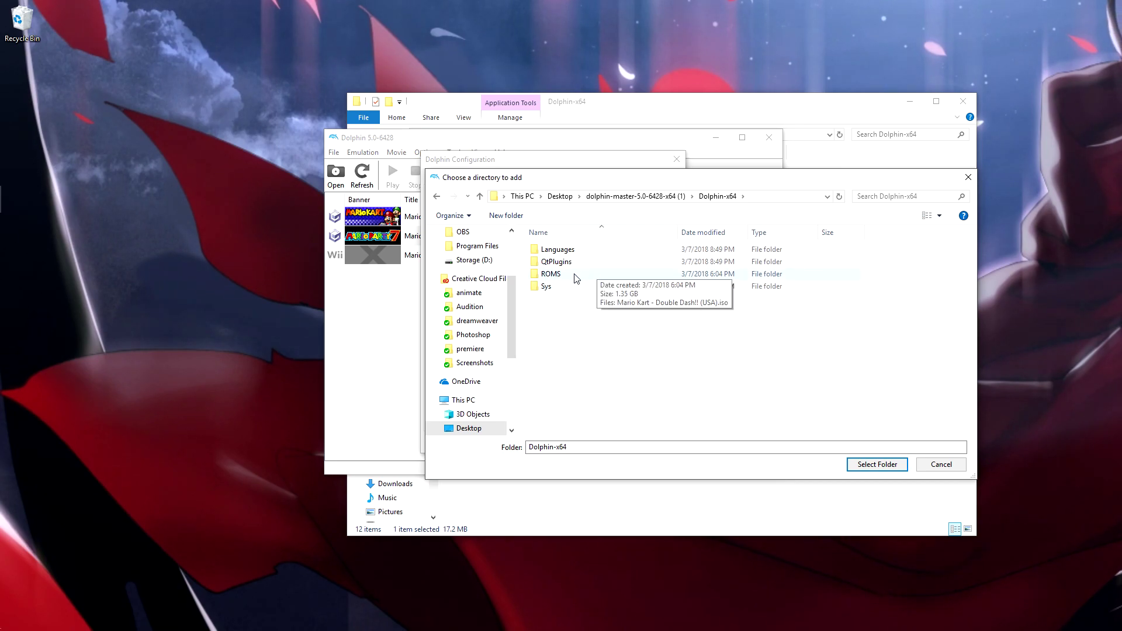
{"action": "left_click", "coordinate": [878, 465]}
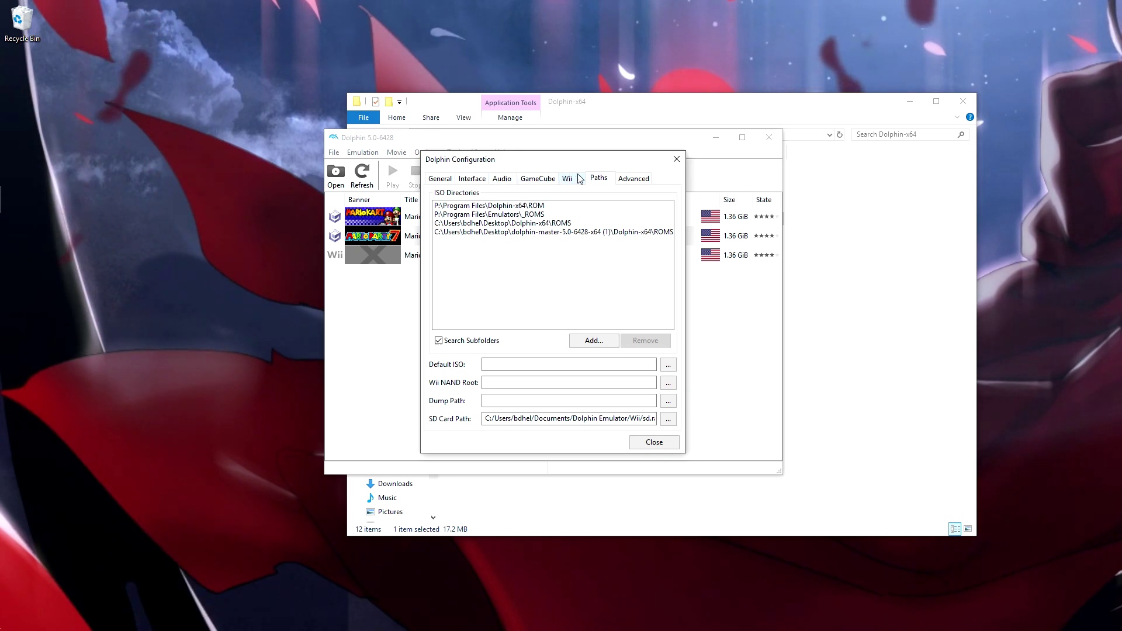
{"action": "left_click", "coordinate": [653, 442]}
{"action": "left_click", "coordinate": [457, 239]}
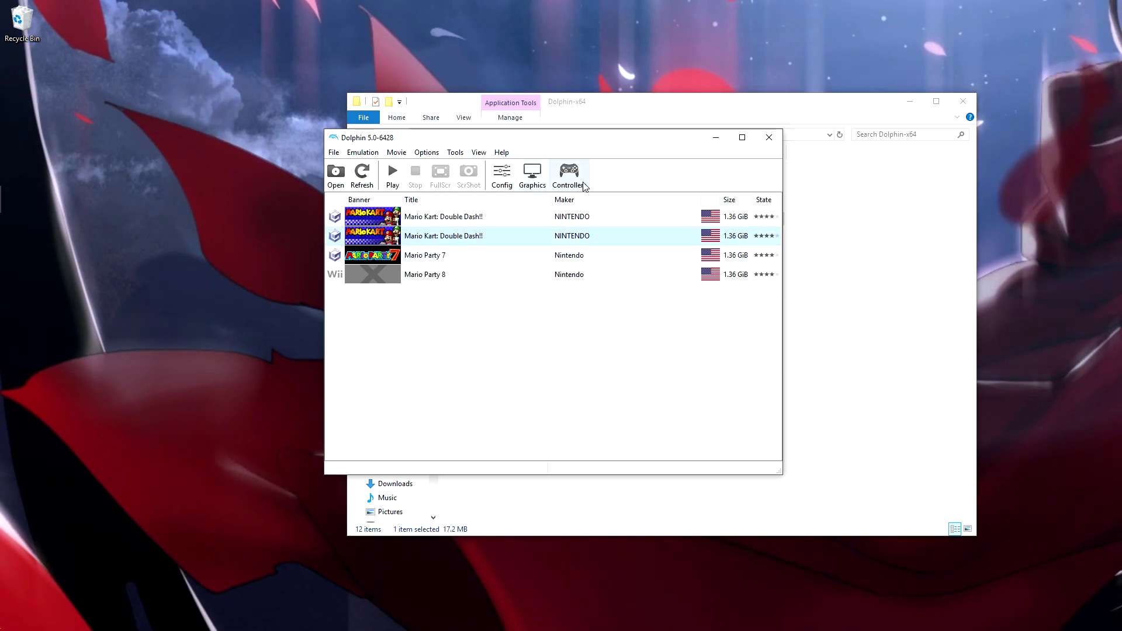
Configure the Port 1 GameCube controller, testing S and F keyboard bindings before switching to the XInput gamepad
{"action": "left_click", "coordinate": [557, 186]}
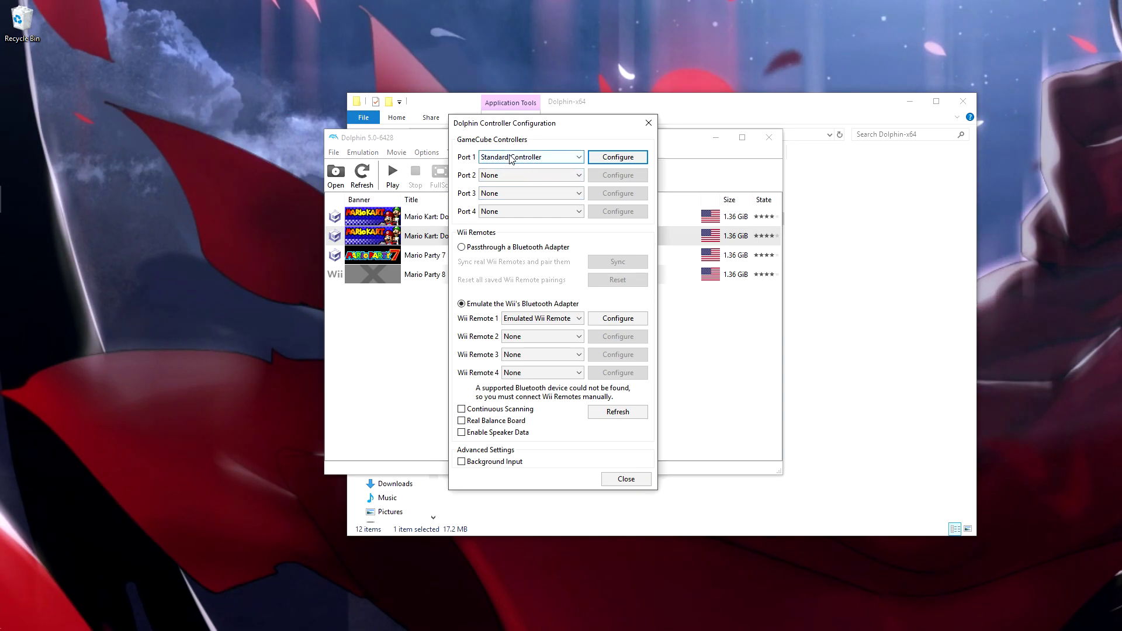
{"action": "left_click", "coordinate": [620, 158]}
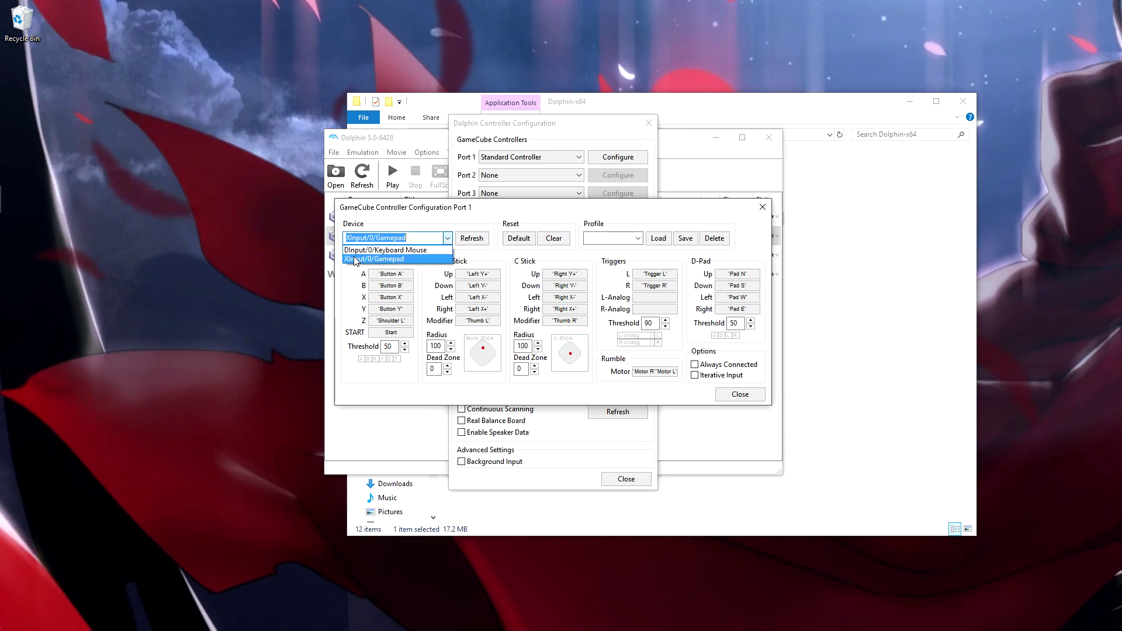
{"action": "left_click", "coordinate": [416, 250]}
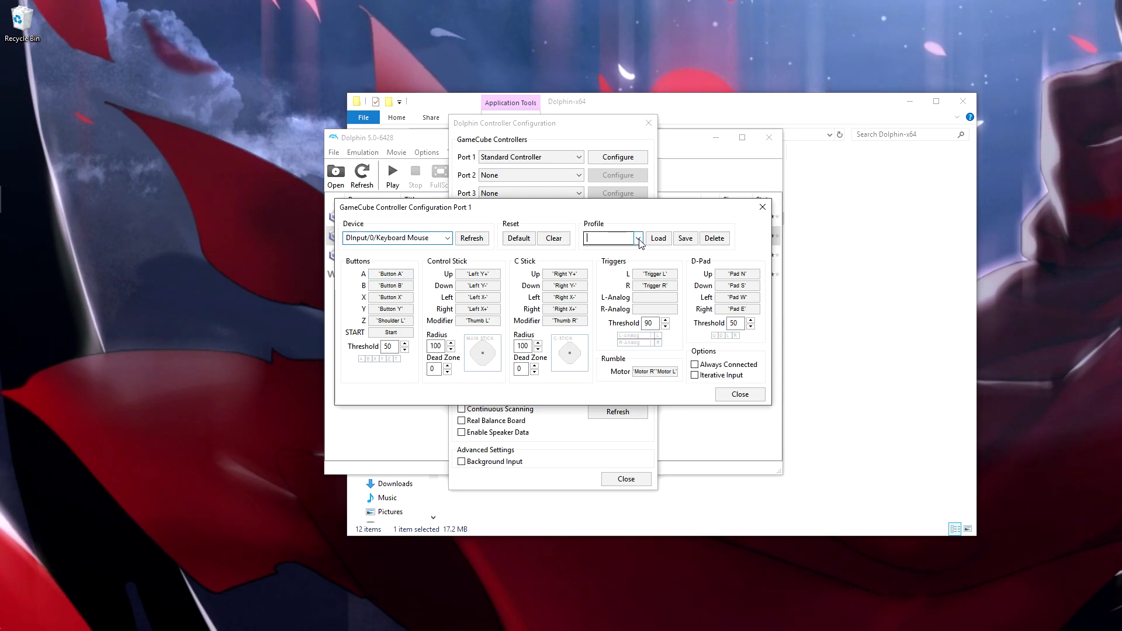
{"action": "left_click", "coordinate": [412, 278]}
{"action": "key", "text": "s"}
{"action": "left_click", "coordinate": [409, 286]}
{"action": "key", "text": "f"}
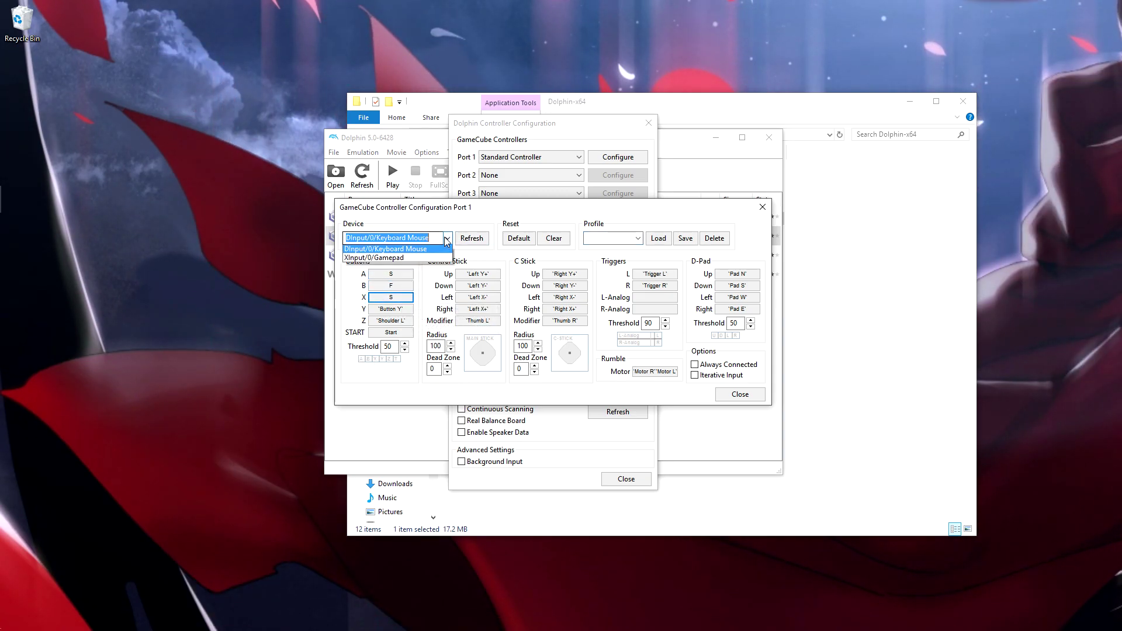
{"action": "left_click", "coordinate": [425, 257]}
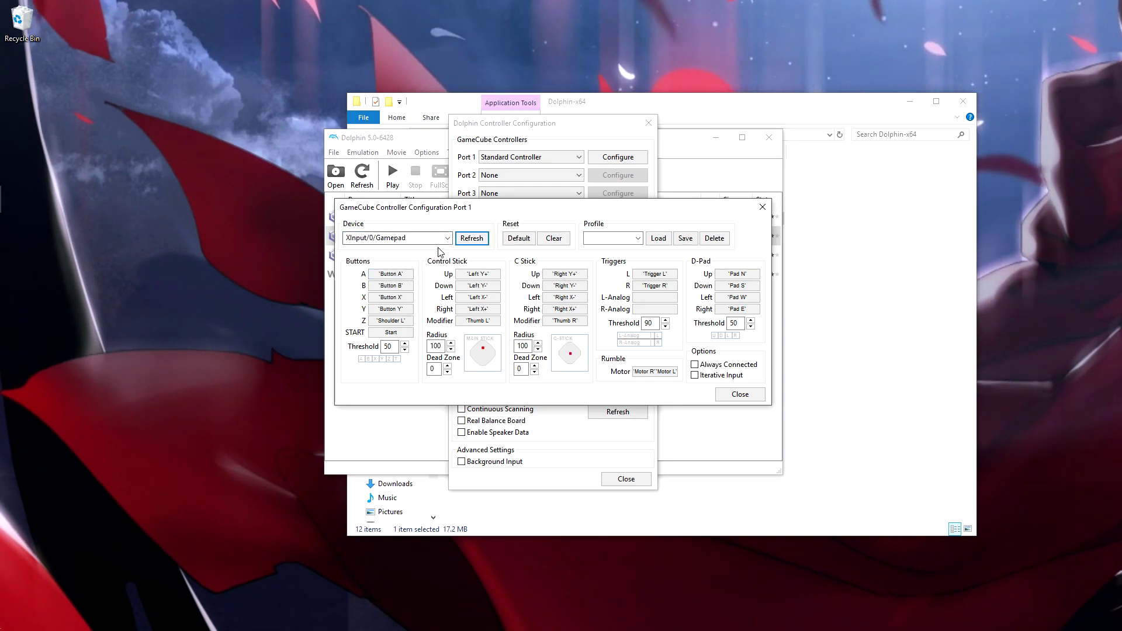
{"action": "left_click", "coordinate": [404, 287]}
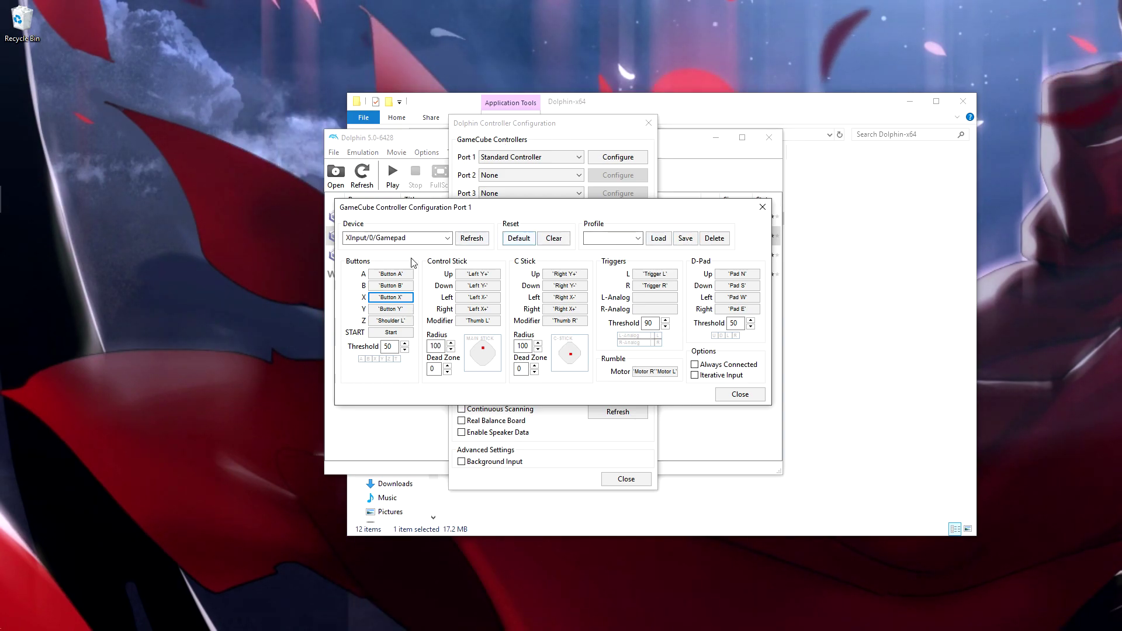
Save the gamepad mapping as the XboxOne profile and reload it
{"action": "left_click", "coordinate": [603, 238]}
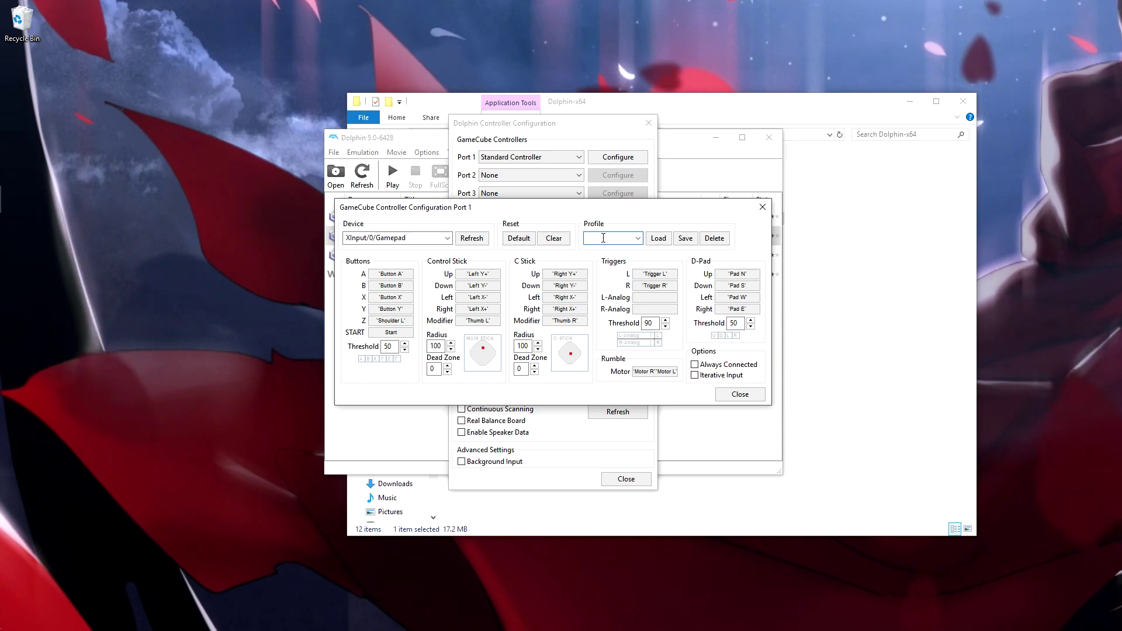
{"action": "type", "text": "XboxOne"}
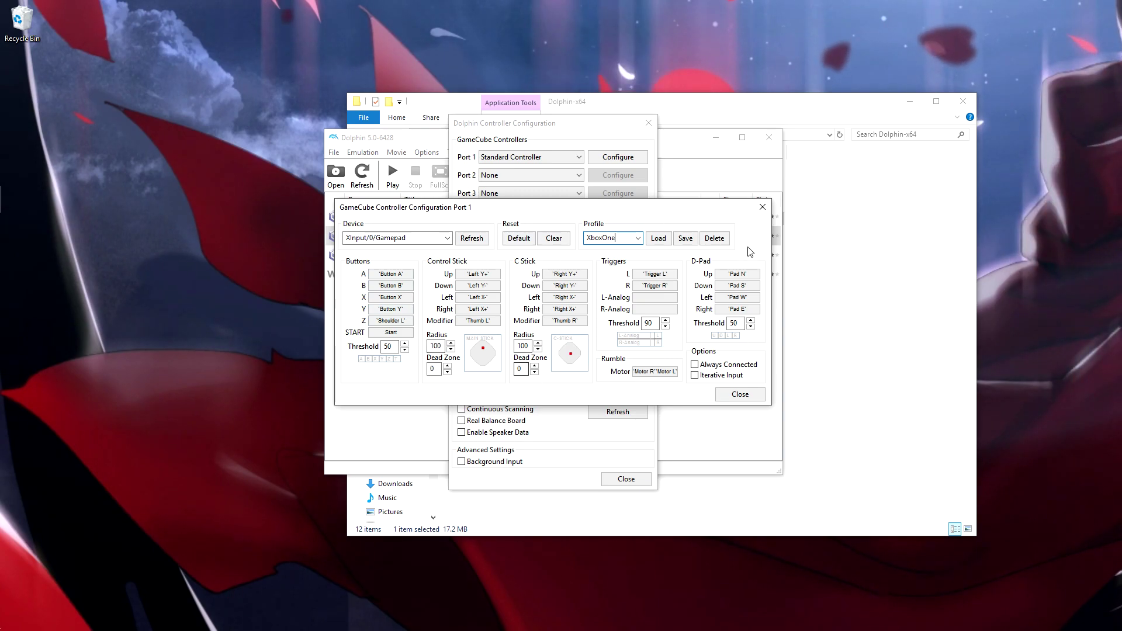
{"action": "left_click", "coordinate": [685, 237]}
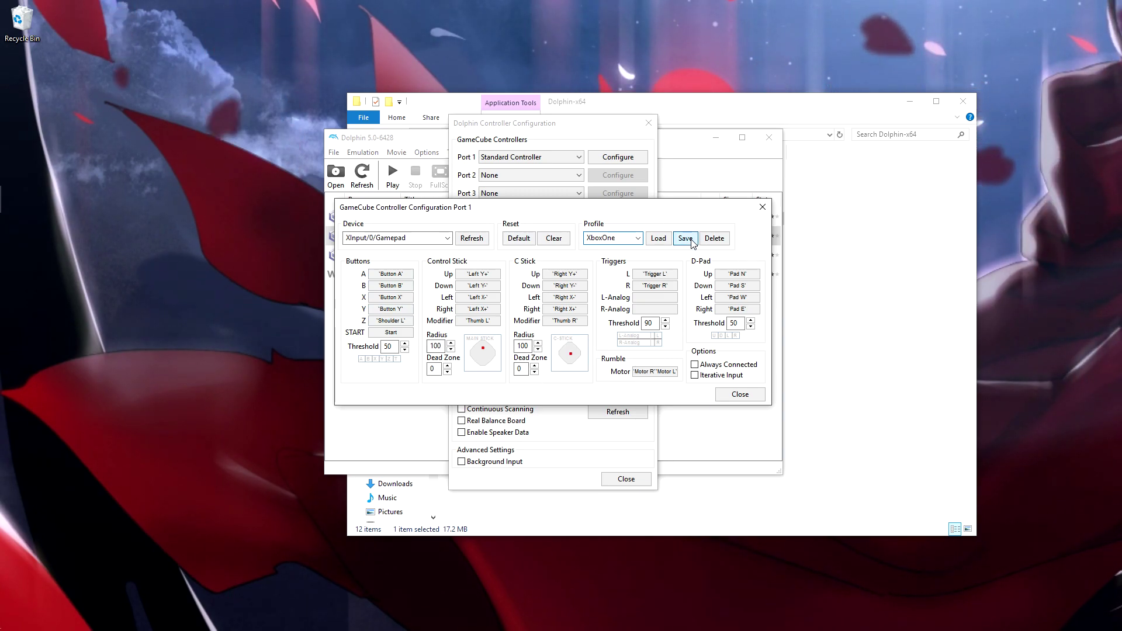
{"action": "left_click", "coordinate": [638, 238]}
{"action": "left_click", "coordinate": [612, 259]}
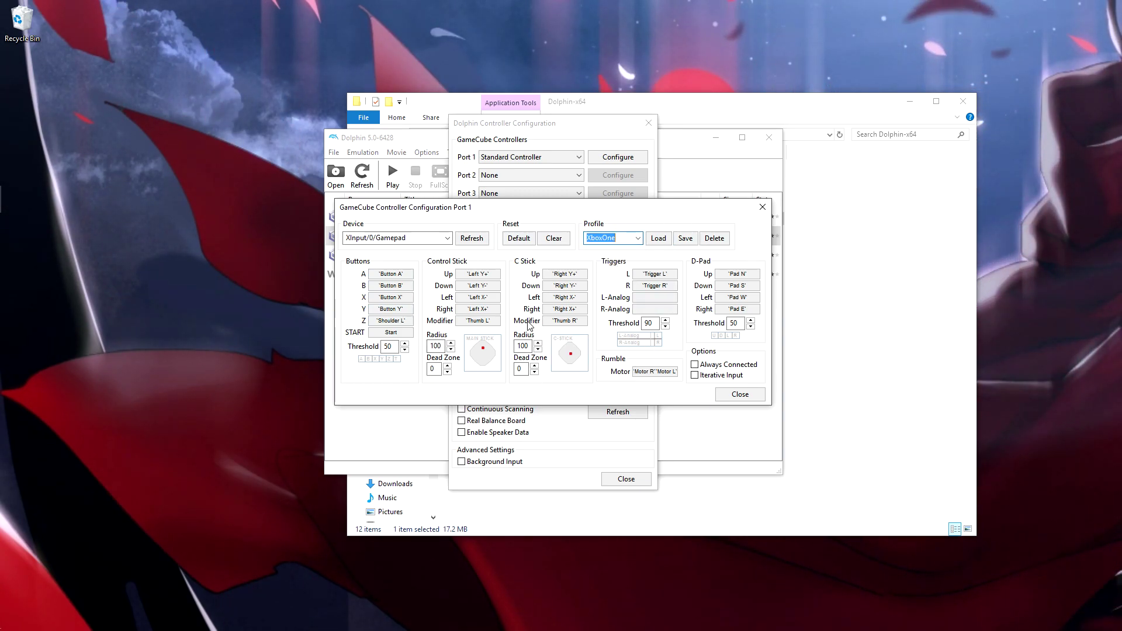
{"action": "left_click", "coordinate": [401, 274]}
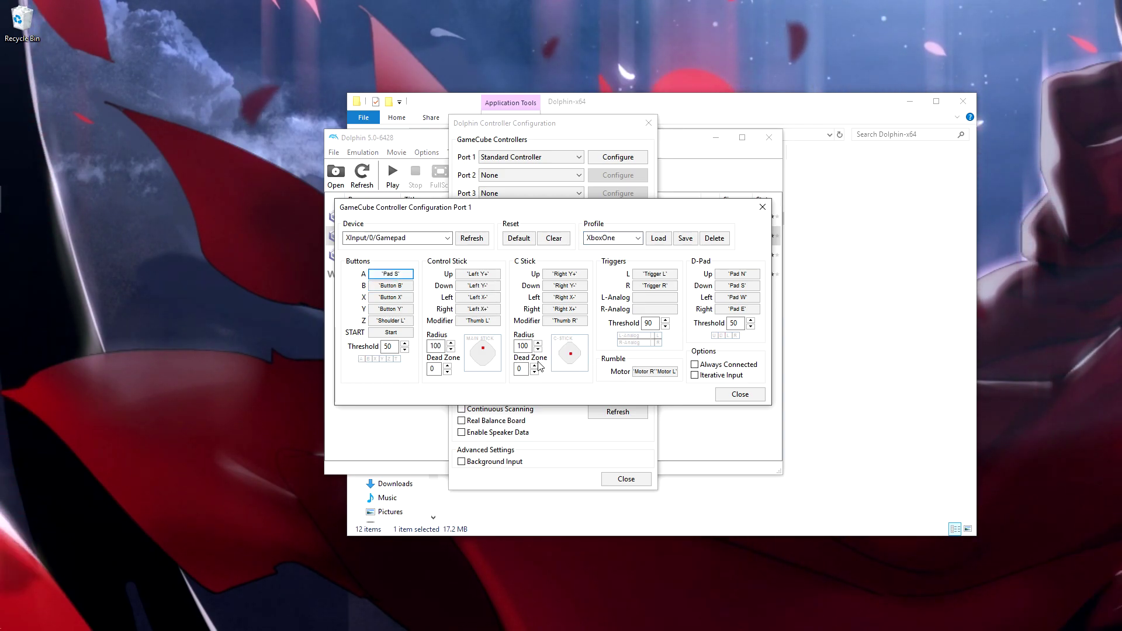
{"action": "left_click", "coordinate": [658, 238]}
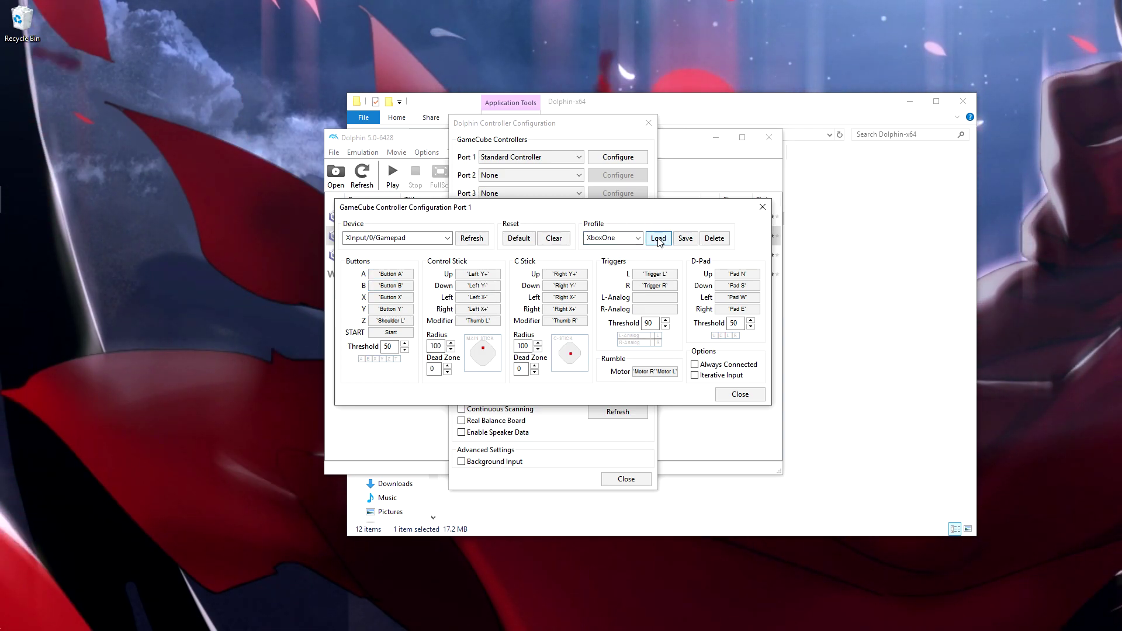
Close the controller dialogs and start NetPlay from the Tools menu
{"action": "left_click", "coordinate": [741, 395]}
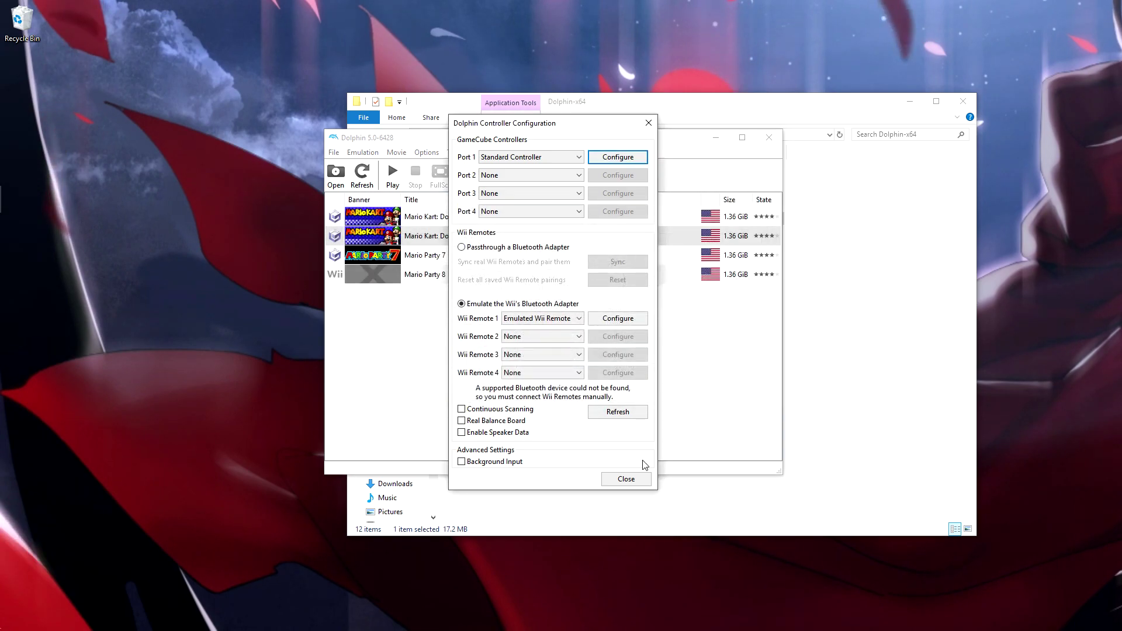
{"action": "left_click", "coordinate": [625, 478]}
{"action": "left_click_drag", "start_coordinate": [491, 138], "coordinate": [433, 125]}
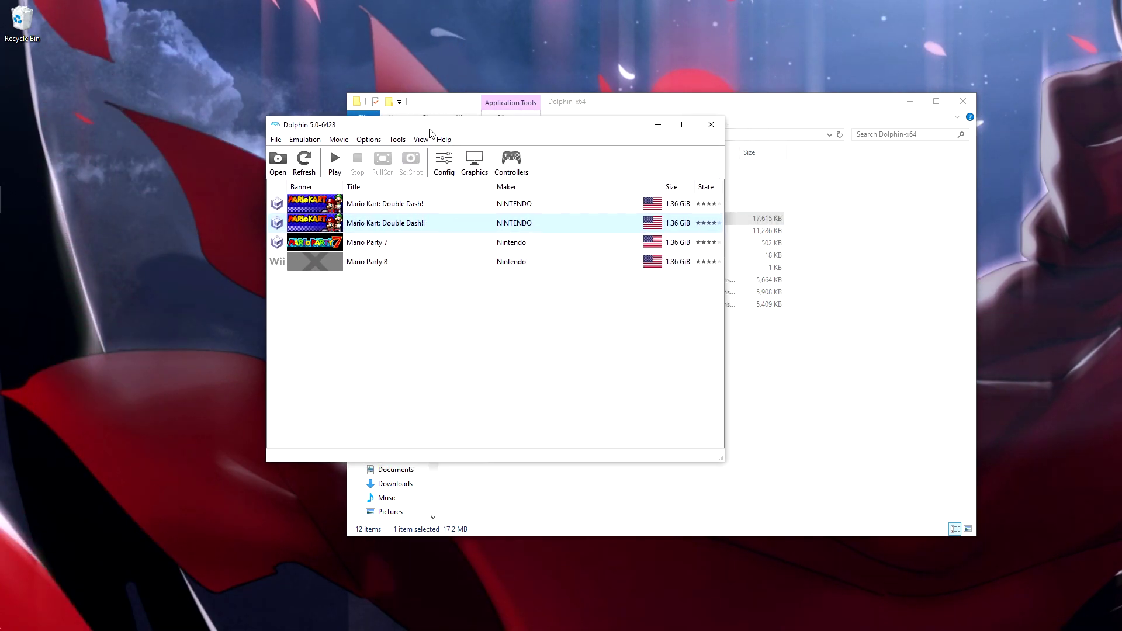
{"action": "left_click", "coordinate": [397, 139]}
{"action": "mouse_move", "coordinate": [444, 139]}
{"action": "mouse_move", "coordinate": [398, 139]}
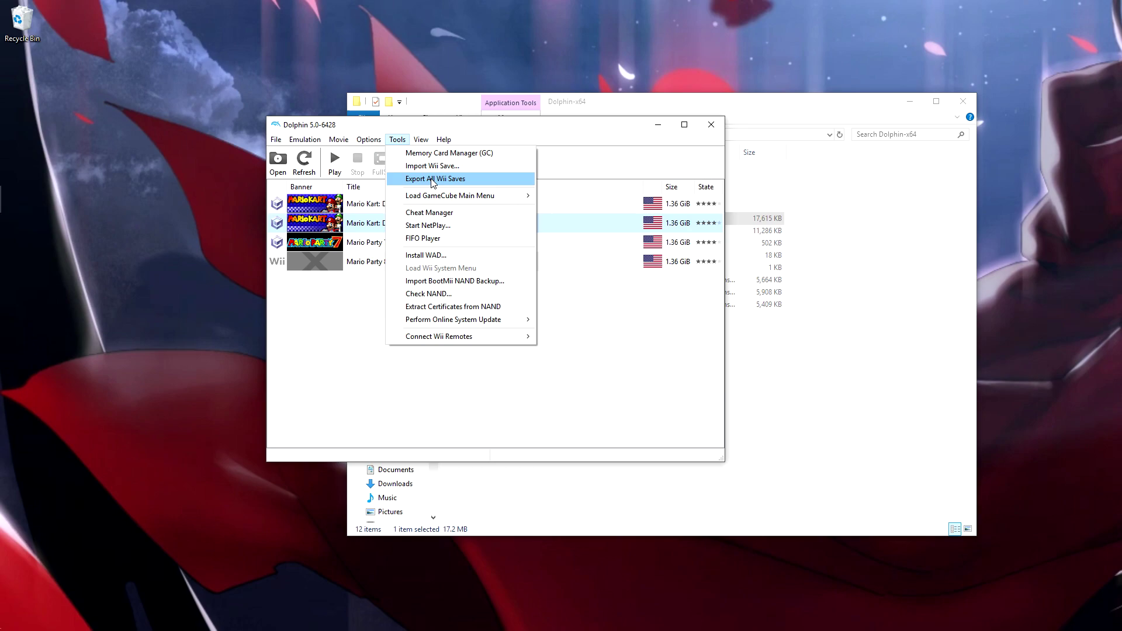
{"action": "left_click", "coordinate": [442, 227]}
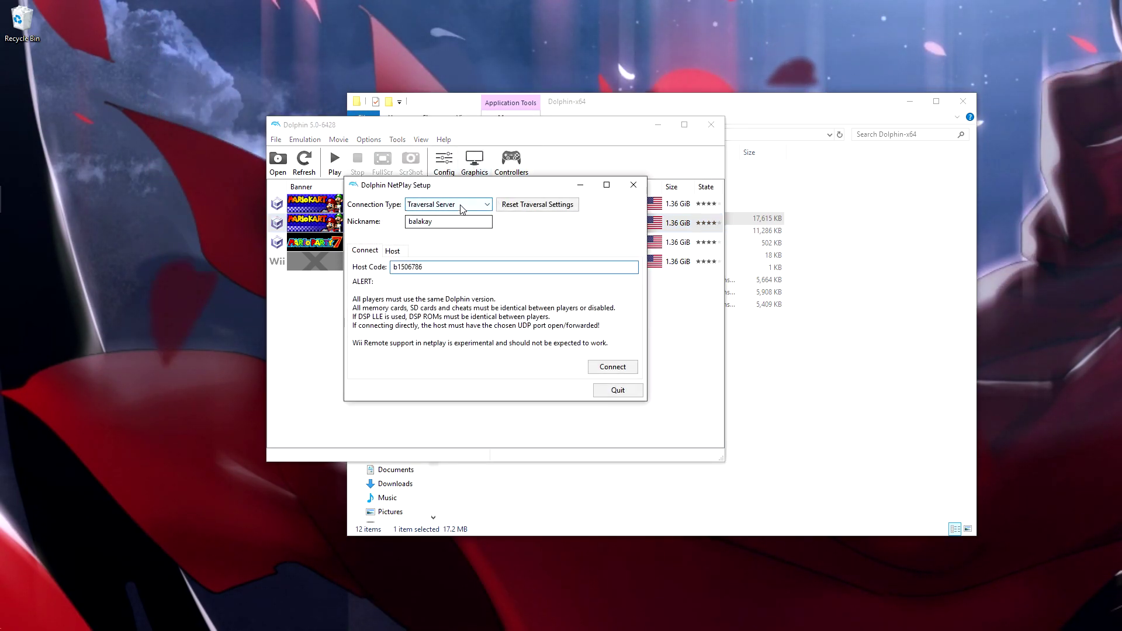
Set the connection type to Traversal Server and go to the Host page
{"action": "left_click", "coordinate": [450, 205]}
{"action": "left_click", "coordinate": [456, 222]}
{"action": "double_click", "coordinate": [457, 224]}
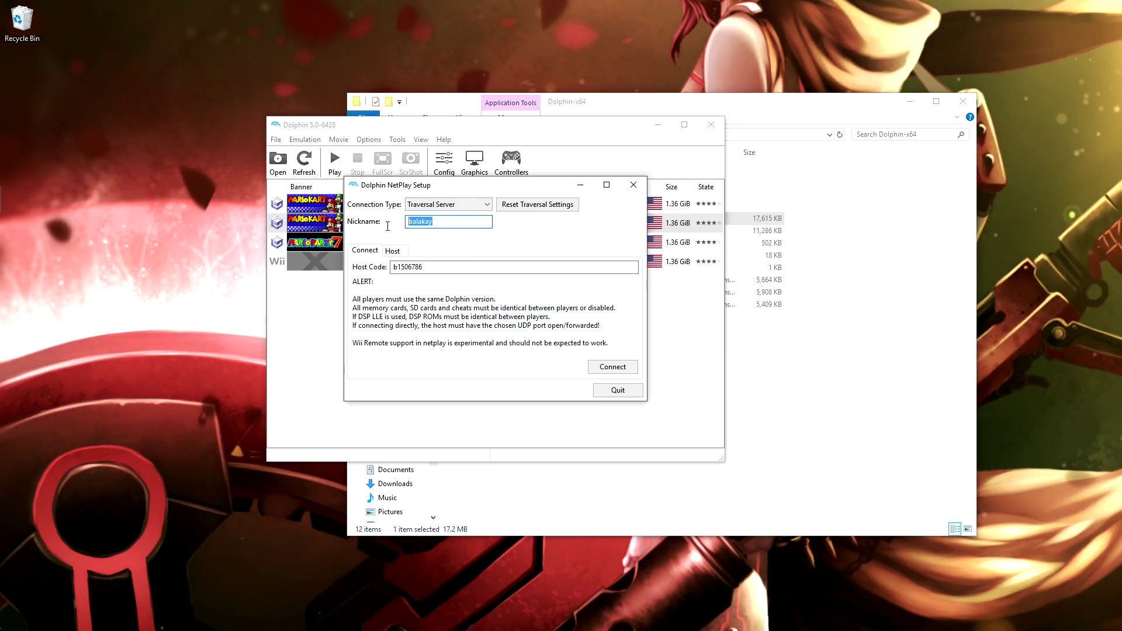
{"action": "left_click_drag", "start_coordinate": [434, 222], "coordinate": [429, 232]}
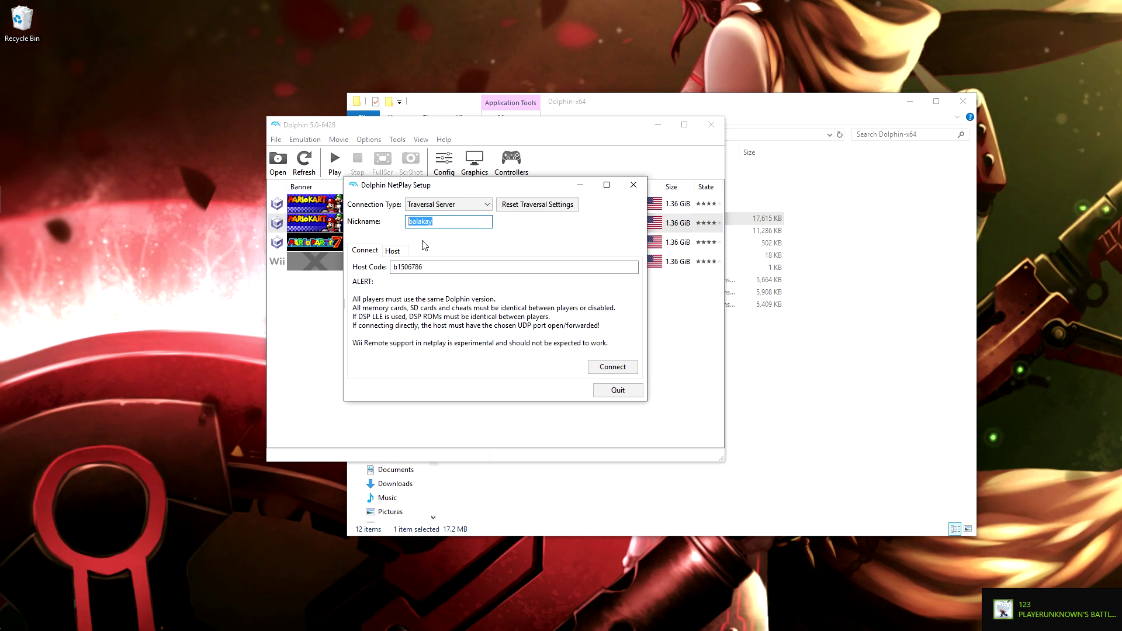
{"action": "left_click", "coordinate": [393, 251]}
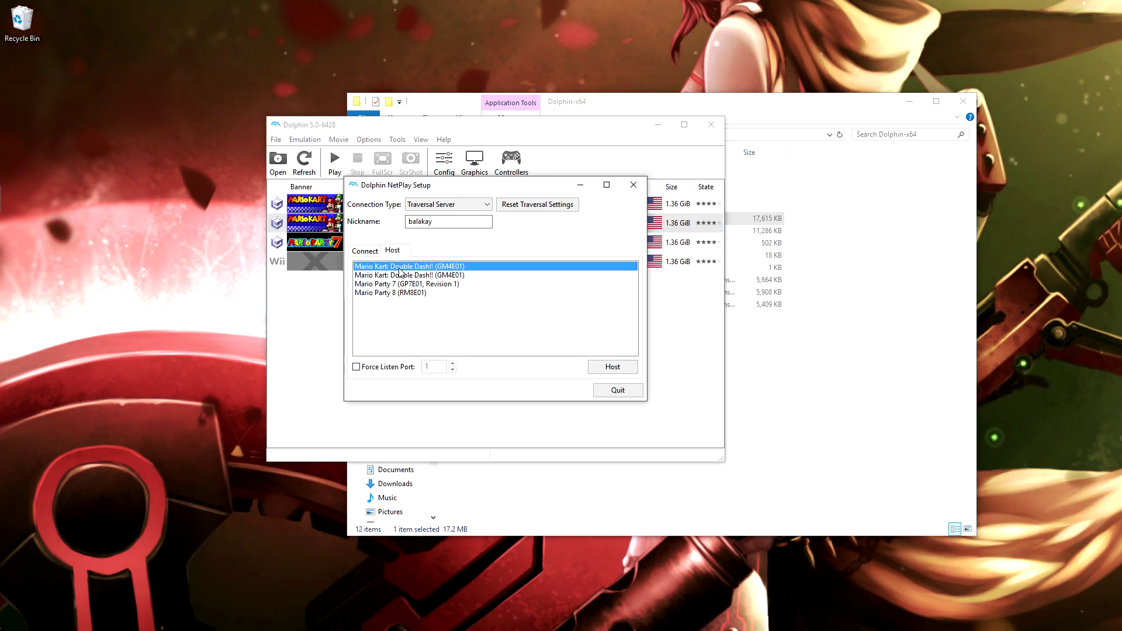
Host a Mario Kart: Double Dash!! NetPlay room, raise the buffer to 9, then close it
{"action": "left_click", "coordinate": [612, 367]}
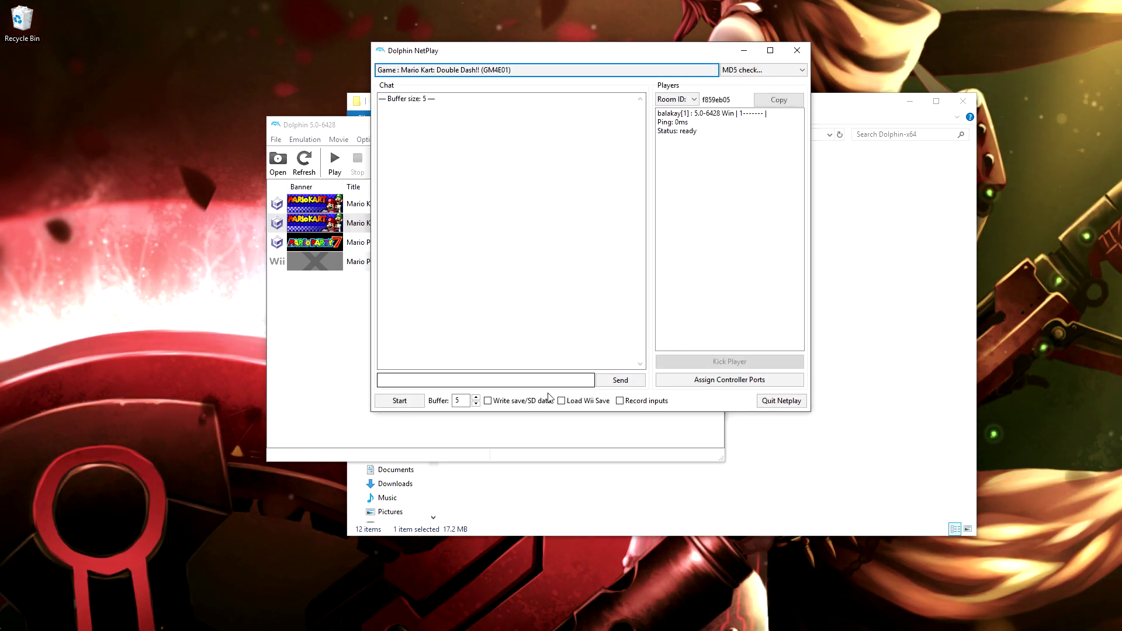
{"action": "double_click", "coordinate": [477, 398]}
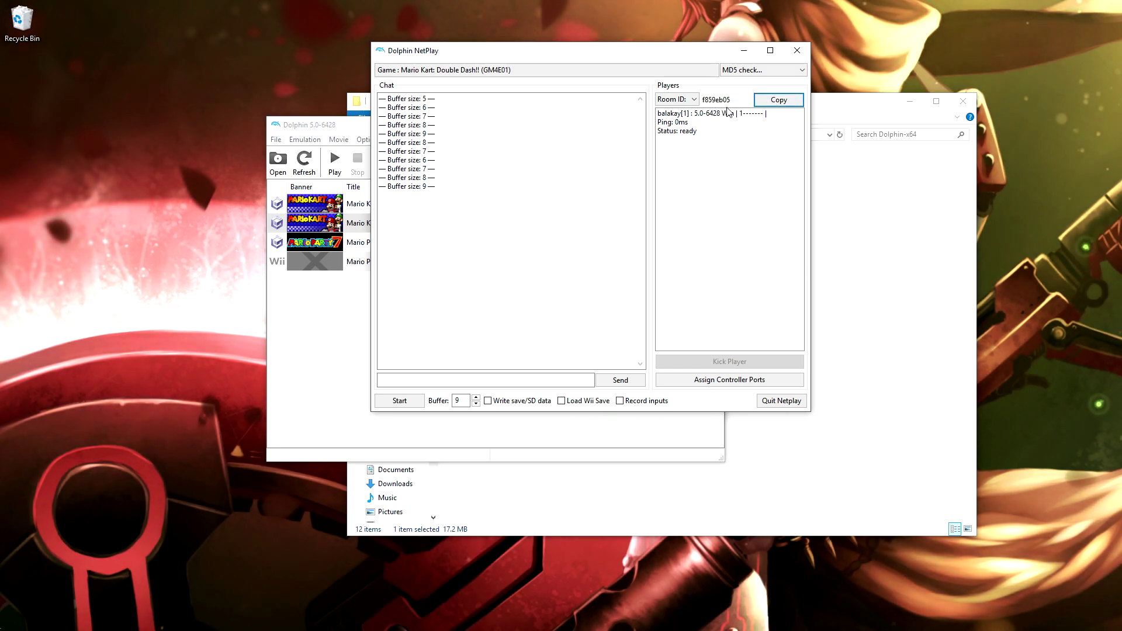
{"action": "left_click", "coordinate": [797, 50]}
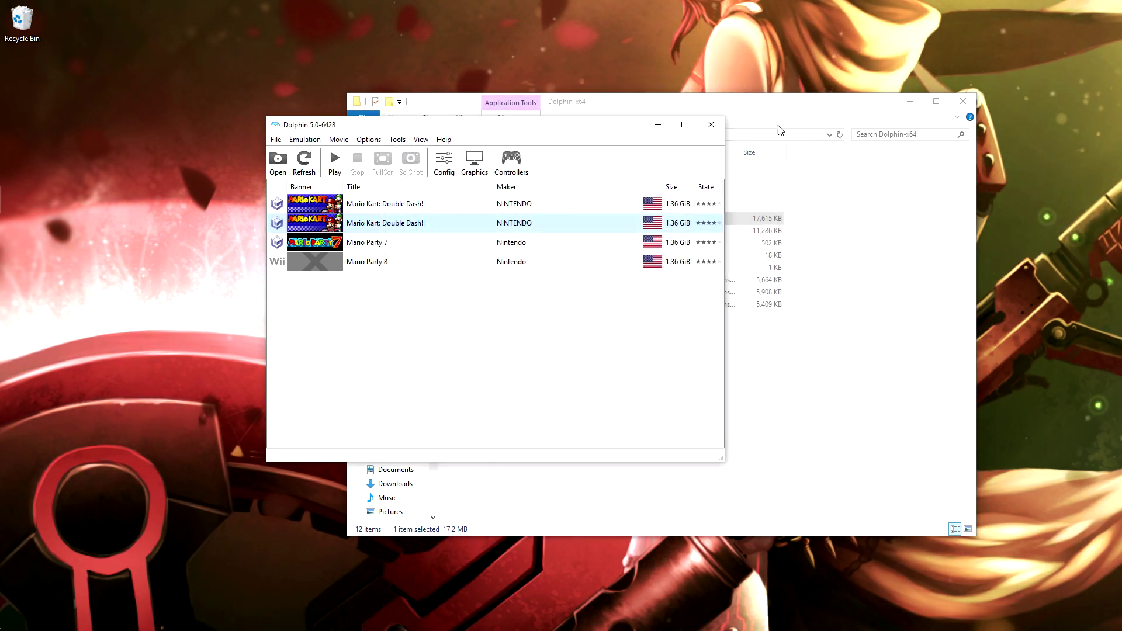
Start NetPlay and paste the host's code into the Host Code field
{"action": "left_click", "coordinate": [400, 140]}
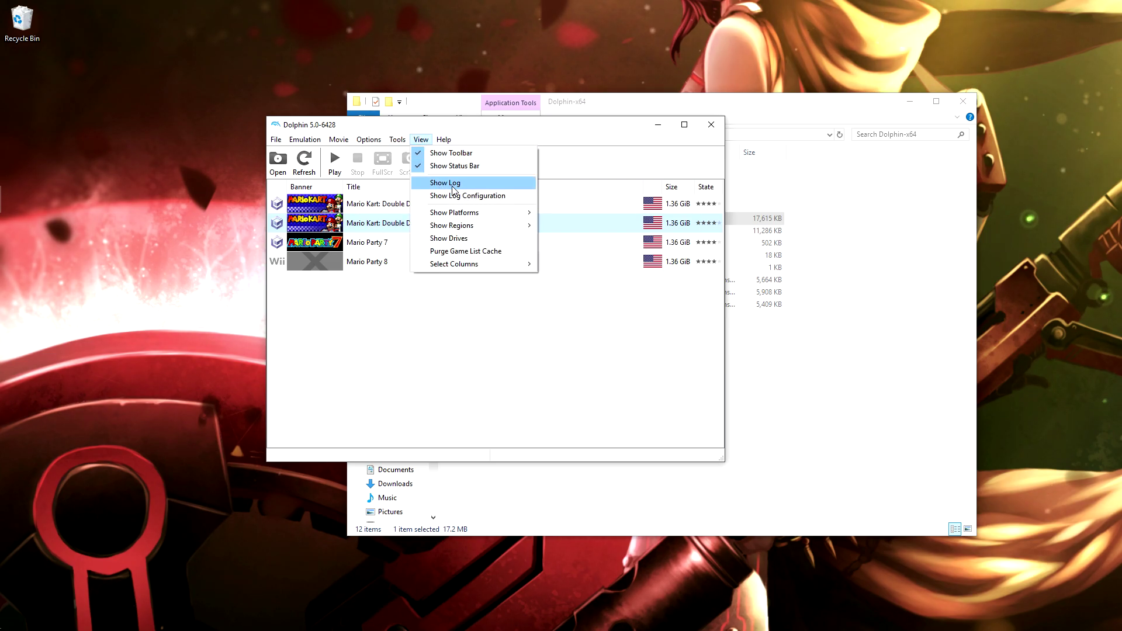
{"action": "left_click", "coordinate": [442, 224]}
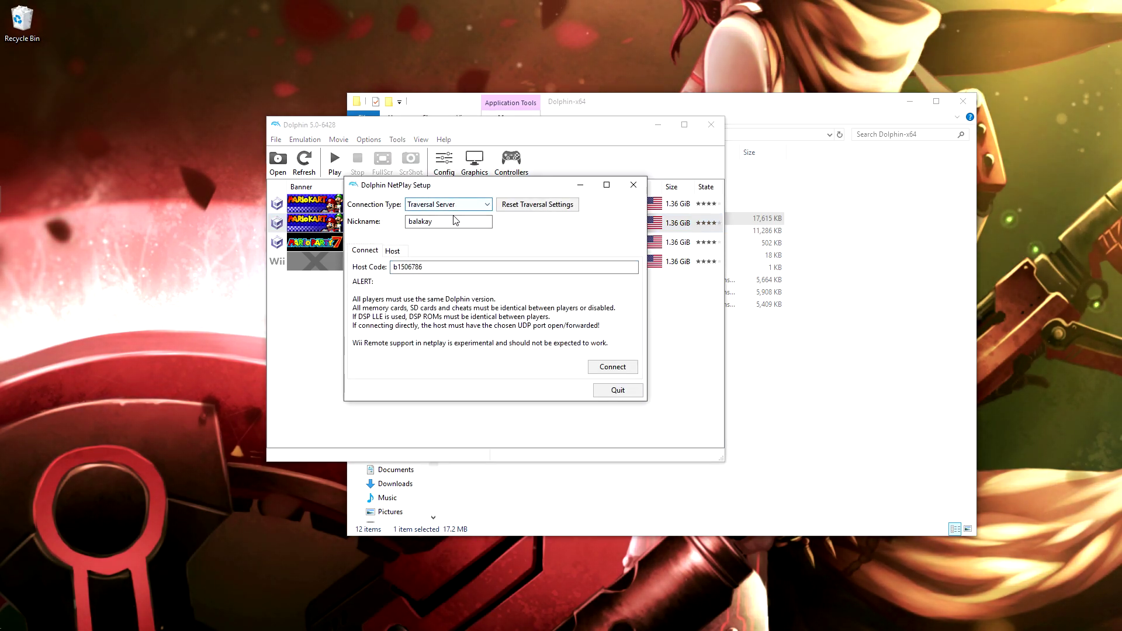
{"action": "key", "text": "Tab"}
{"action": "key", "text": "Tab"}
{"action": "key", "text": "Tab"}
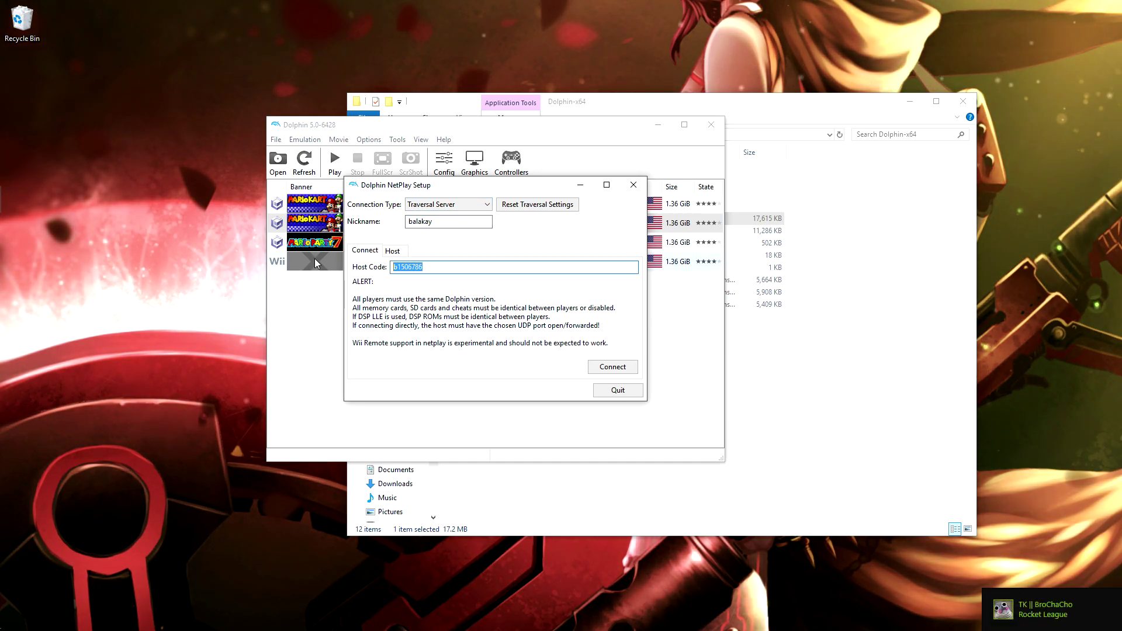
{"action": "type", "text": "f859eb05"}
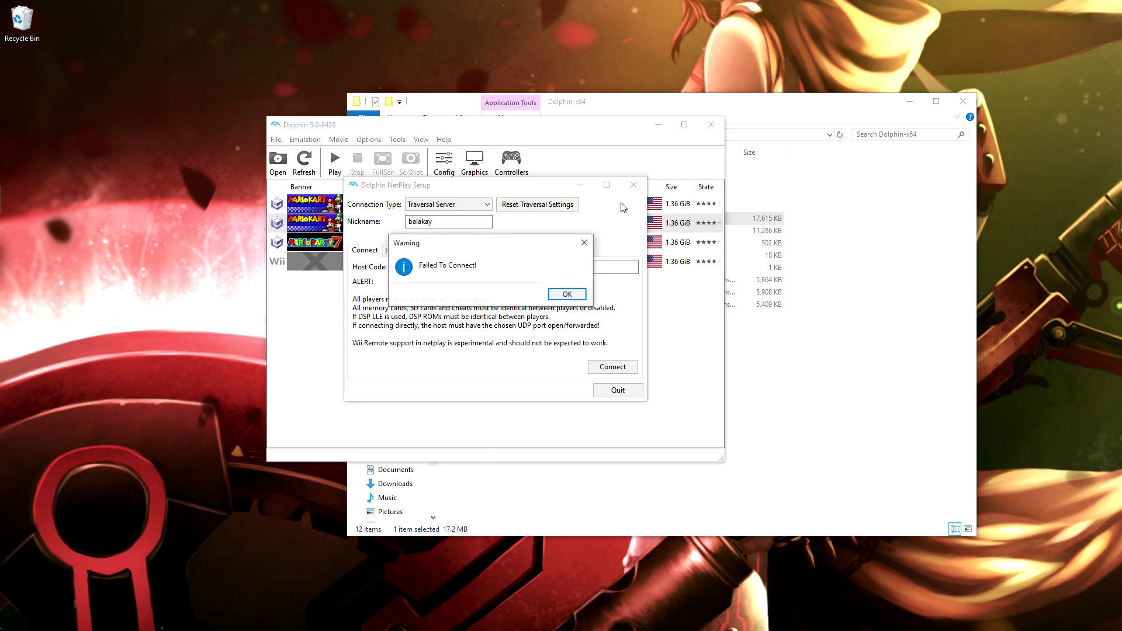
Dismiss the two connection-failure warnings, quit NetPlay, and close Dolphin
{"action": "left_click", "coordinate": [583, 295]}
{"action": "left_click", "coordinate": [568, 294]}
{"action": "left_click", "coordinate": [633, 185]}
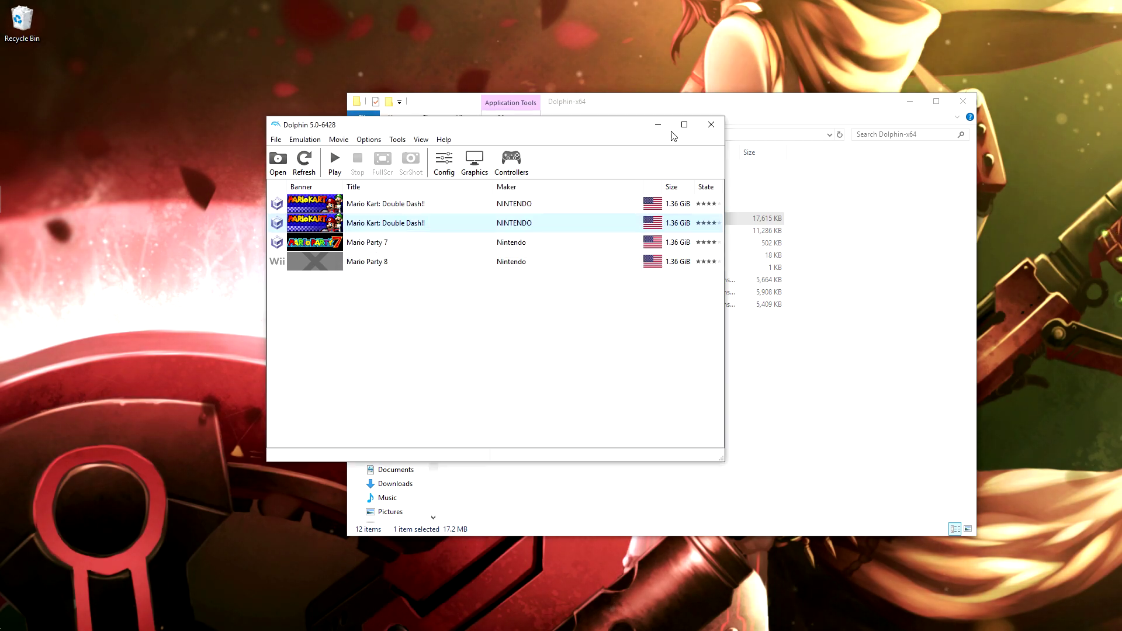
{"action": "left_click", "coordinate": [705, 132]}
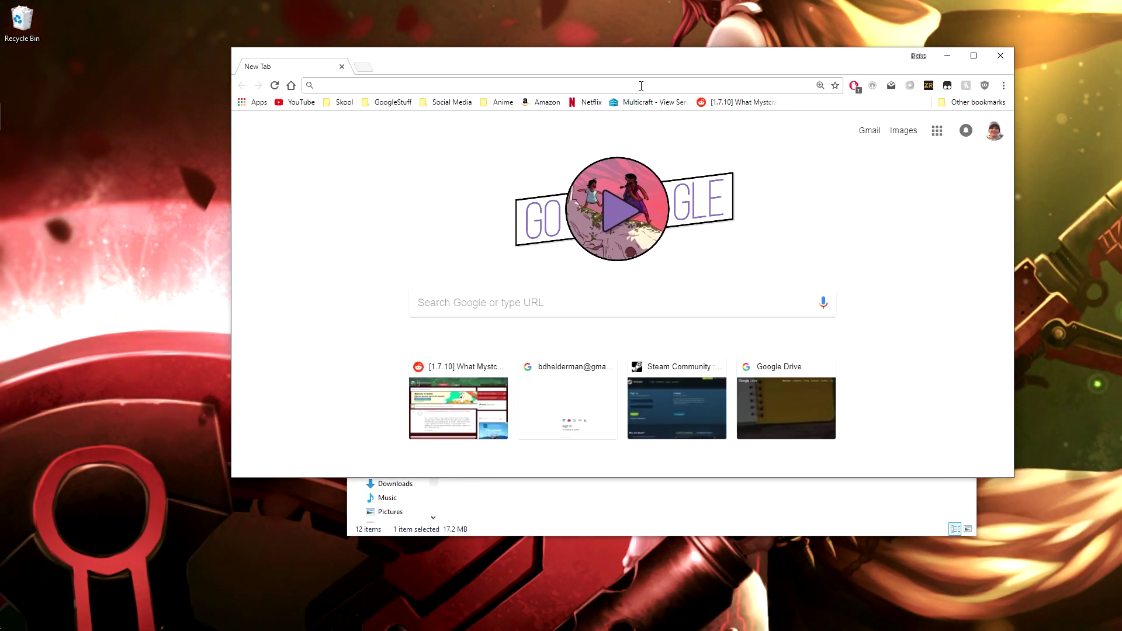
Download the Dolphin 5.0-6426 Windows x64 build from dolphin-emu.org and drag its 7z onto the desktop
{"action": "type", "text": "d"}
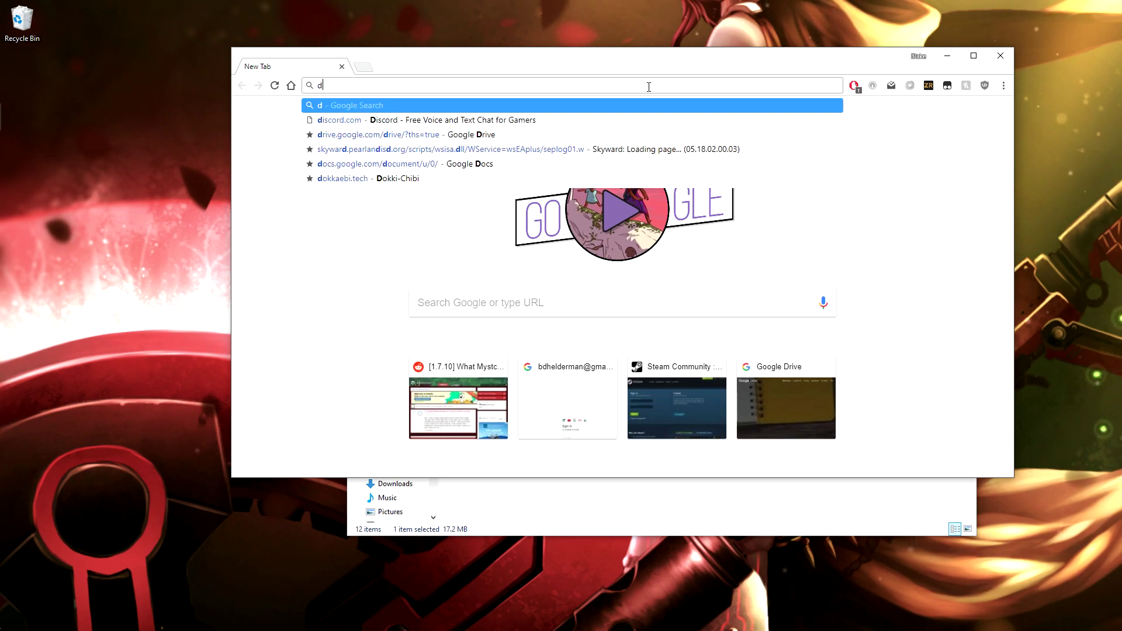
{"action": "type", "text": "olphin"}
{"action": "key", "text": "Return"}
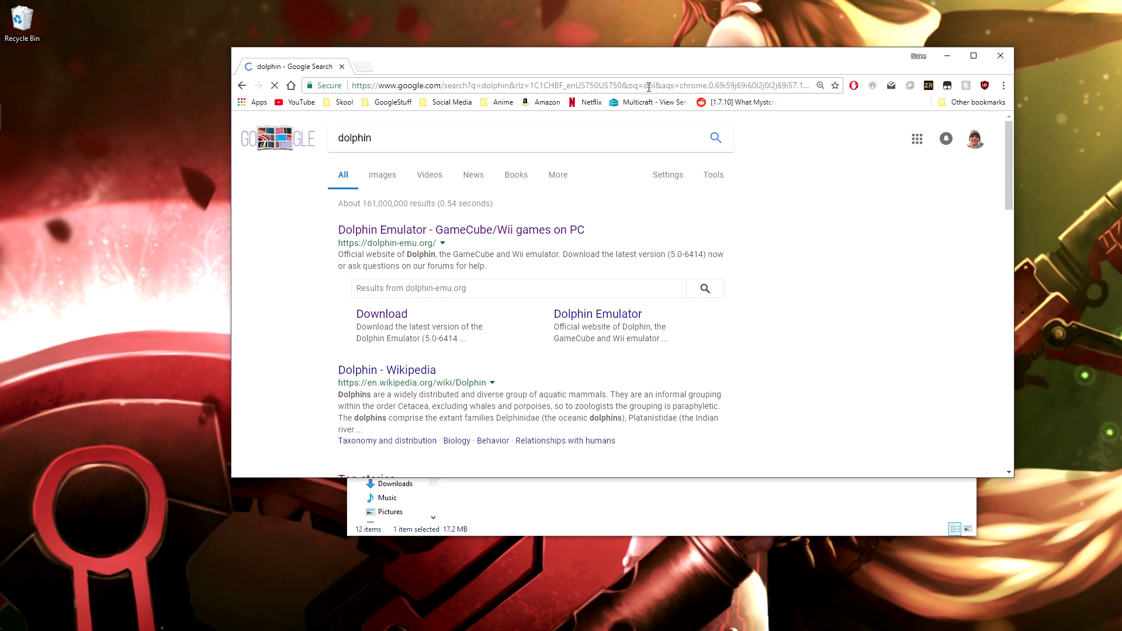
{"action": "left_click_drag", "start_coordinate": [683, 61], "coordinate": [800, 108]}
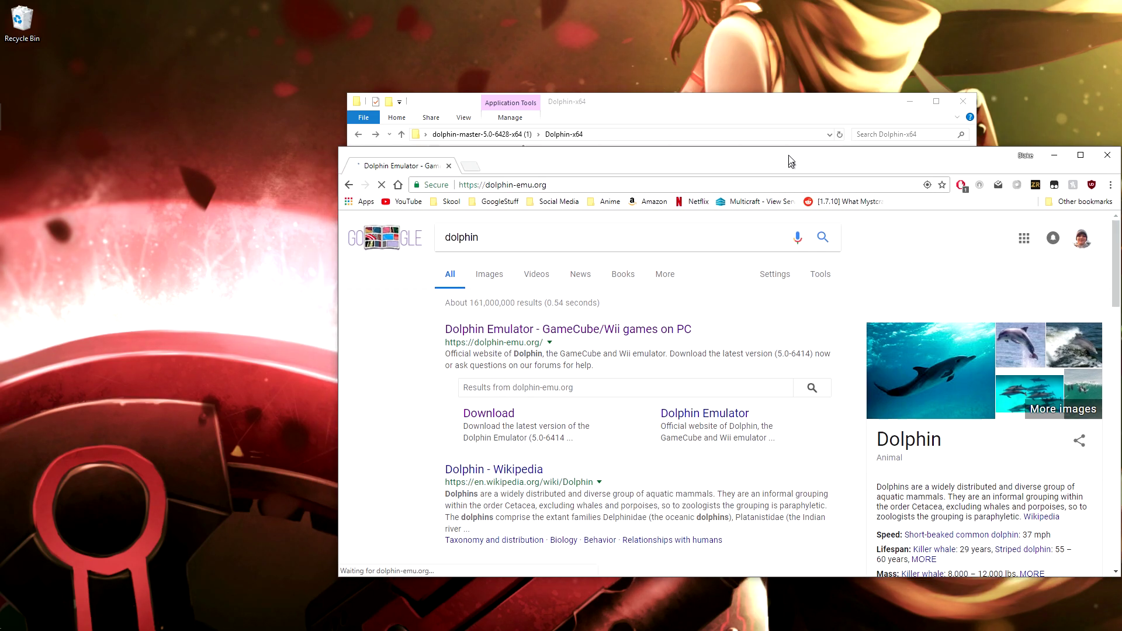
{"action": "left_click", "coordinate": [561, 275]}
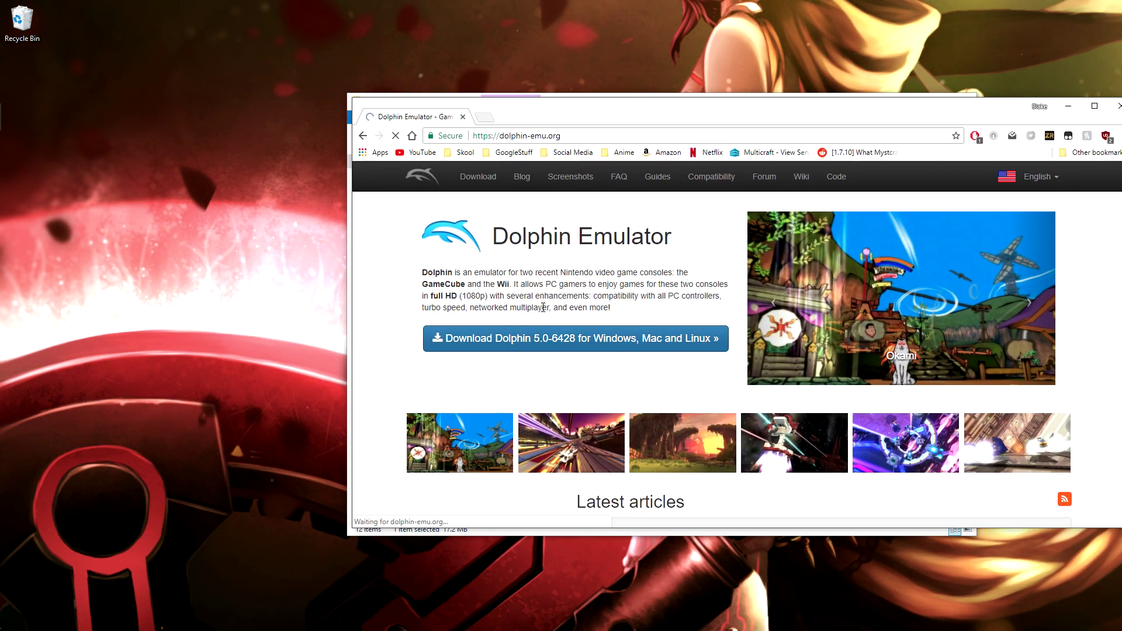
{"action": "left_click", "coordinate": [546, 338]}
{"action": "scroll", "coordinate": [659, 211], "scroll_direction": "down", "scroll_amount": 1}
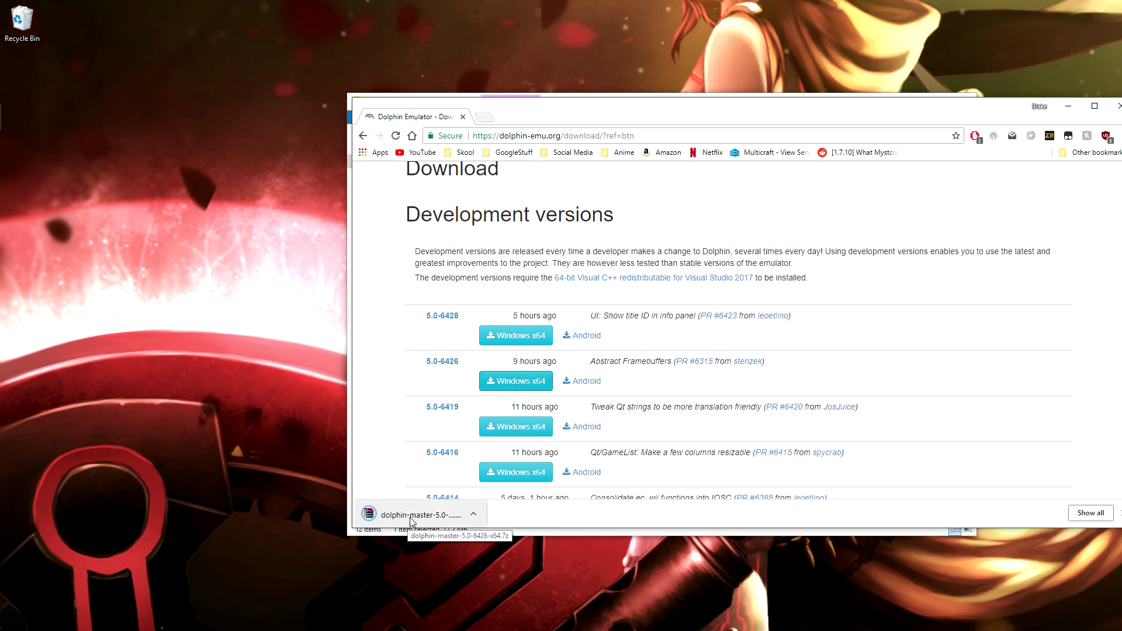
{"action": "left_click_drag", "start_coordinate": [412, 522], "coordinate": [200, 315]}
{"action": "left_click_drag", "start_coordinate": [937, 122], "coordinate": [913, 112]}
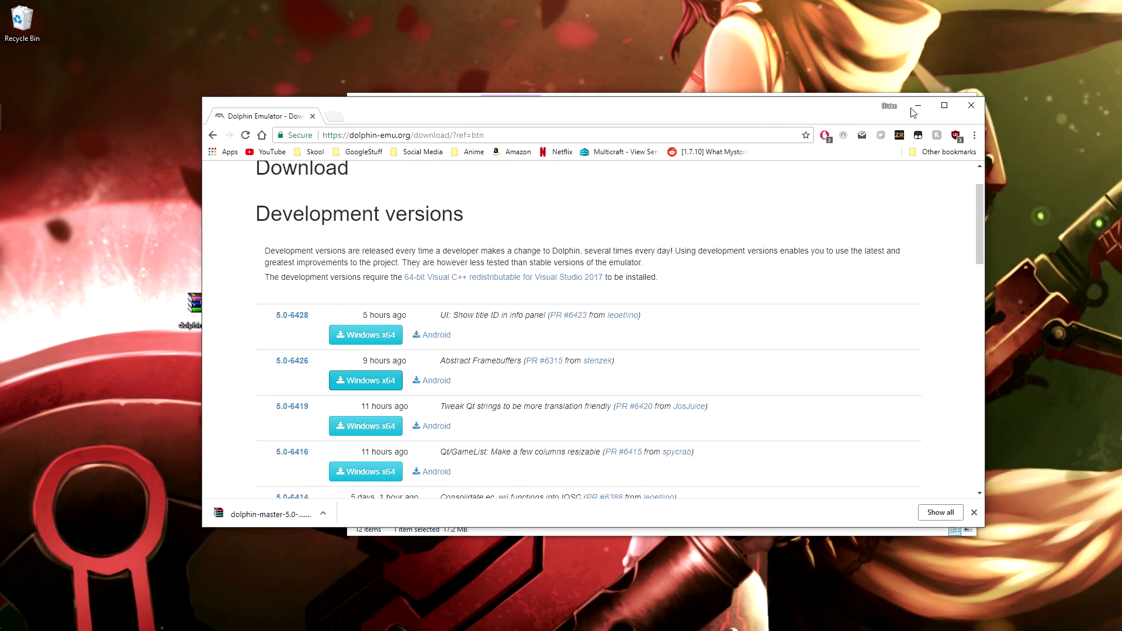
Extract the downloaded Dolphin archive onto the desktop with Extract Here
{"action": "left_click", "coordinate": [918, 107]}
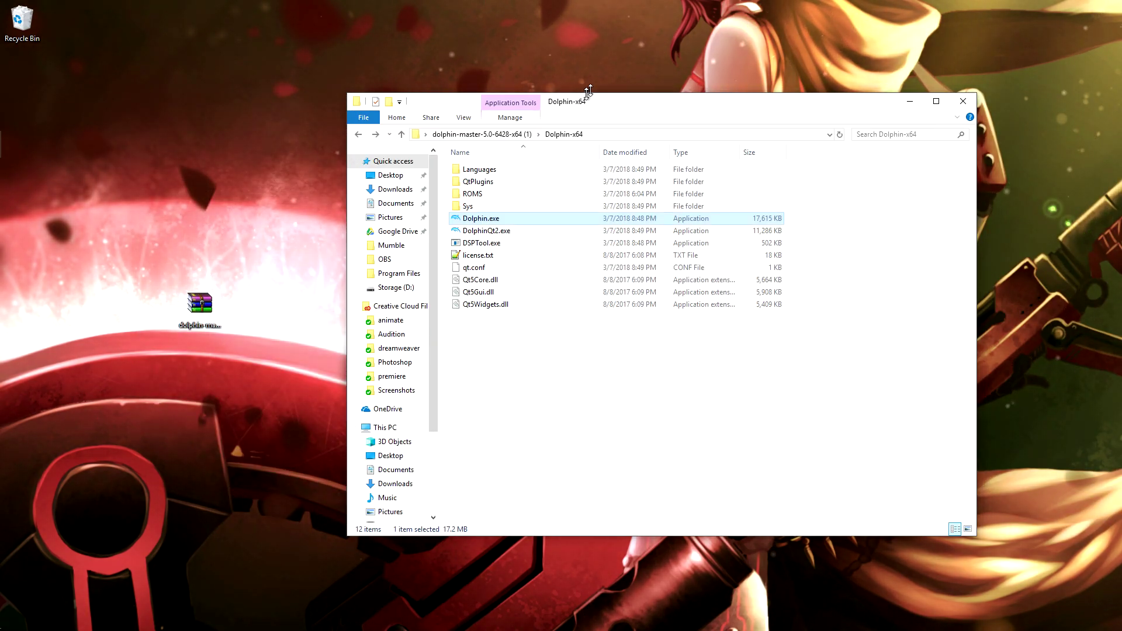
{"action": "left_click_drag", "start_coordinate": [581, 96], "coordinate": [570, 52]}
{"action": "right_click", "coordinate": [211, 297]}
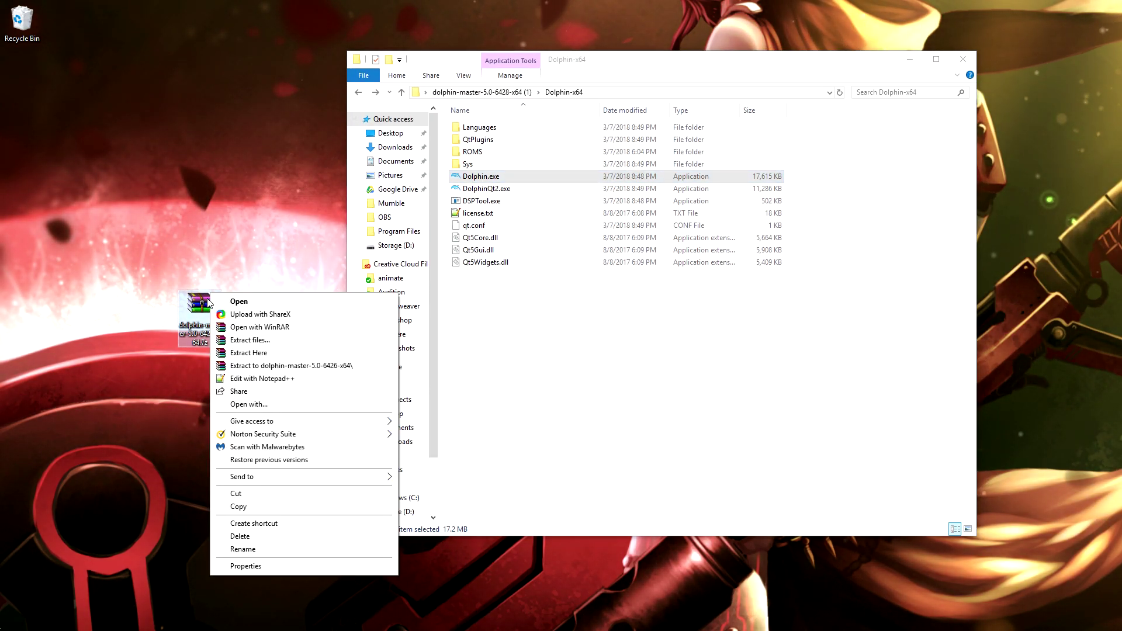
{"action": "left_click", "coordinate": [255, 354]}
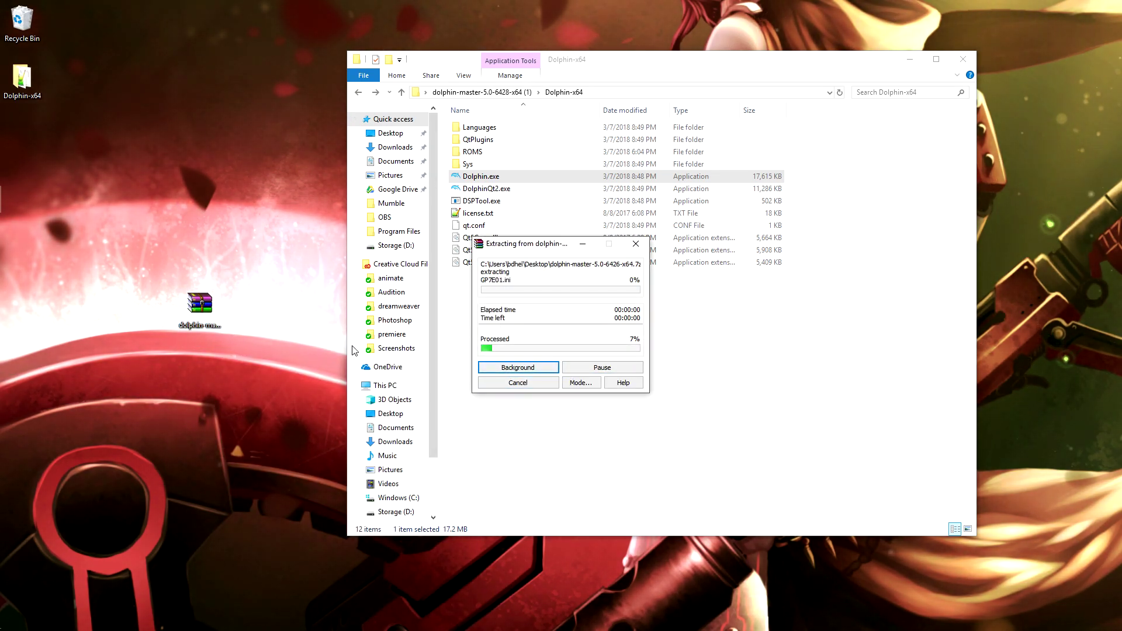
Copy the old install folder's name, dolphin-master-5.0-6428-x64 (1), without renaming it
{"action": "left_click_drag", "start_coordinate": [574, 71], "coordinate": [665, 71]}
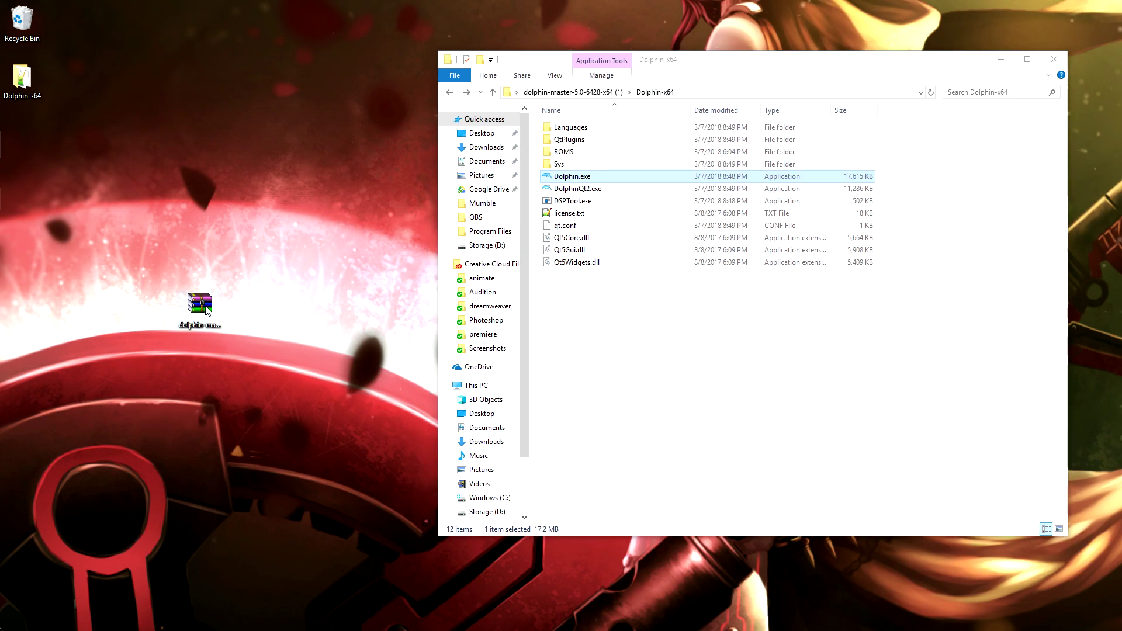
{"action": "left_click", "coordinate": [206, 311]}
{"action": "right_click", "coordinate": [203, 310]}
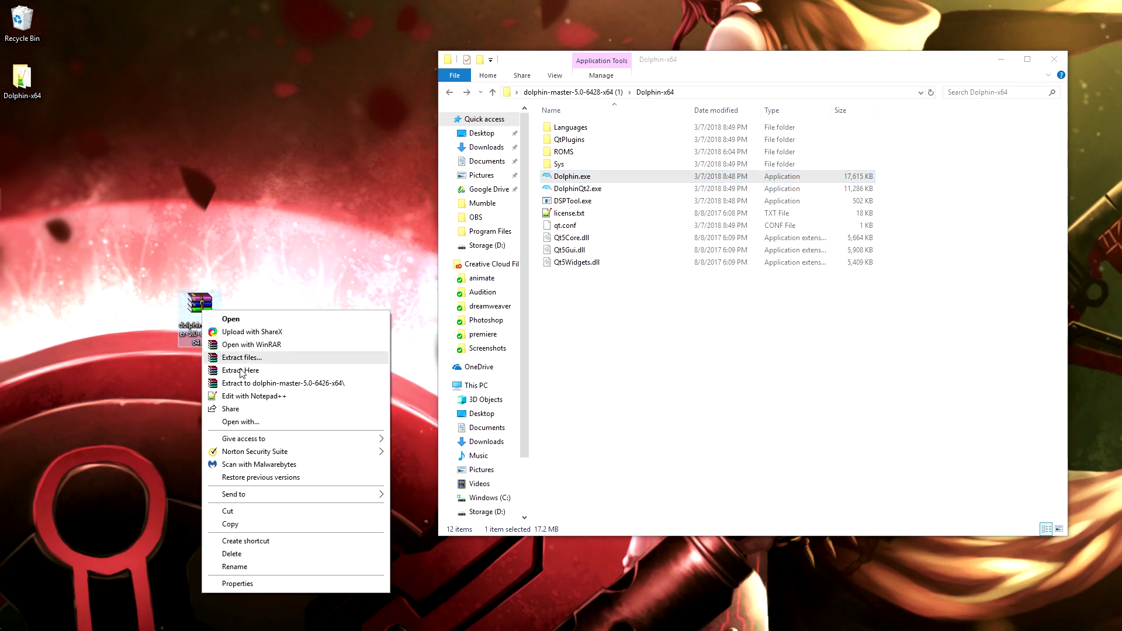
{"action": "left_click", "coordinate": [319, 573]}
{"action": "left_click", "coordinate": [1001, 59]}
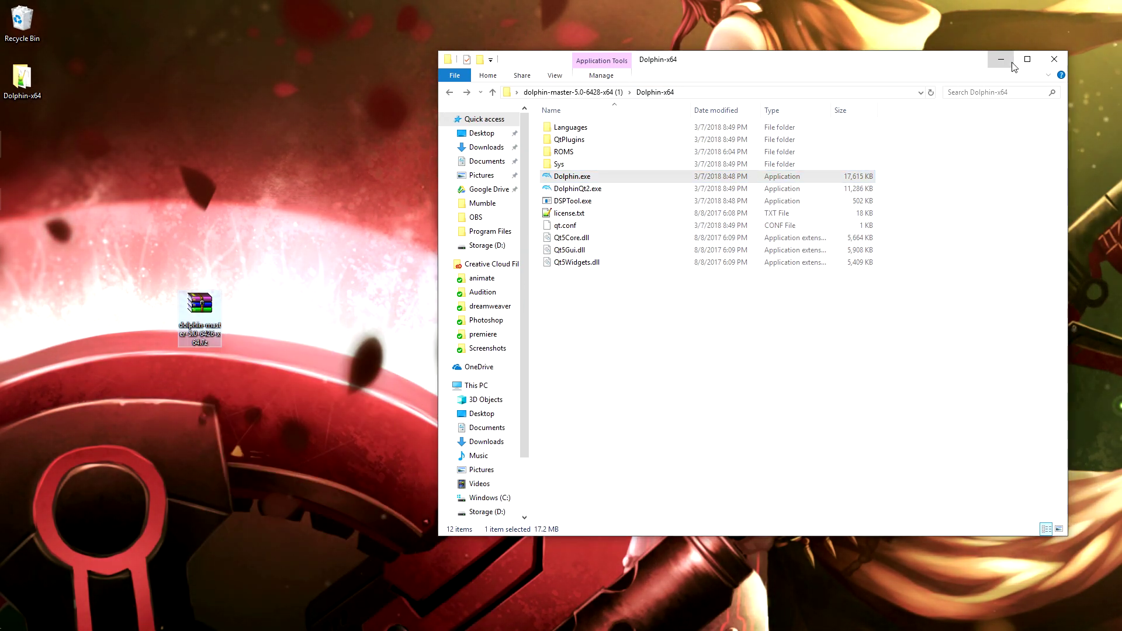
{"action": "left_click", "coordinate": [468, 264]}
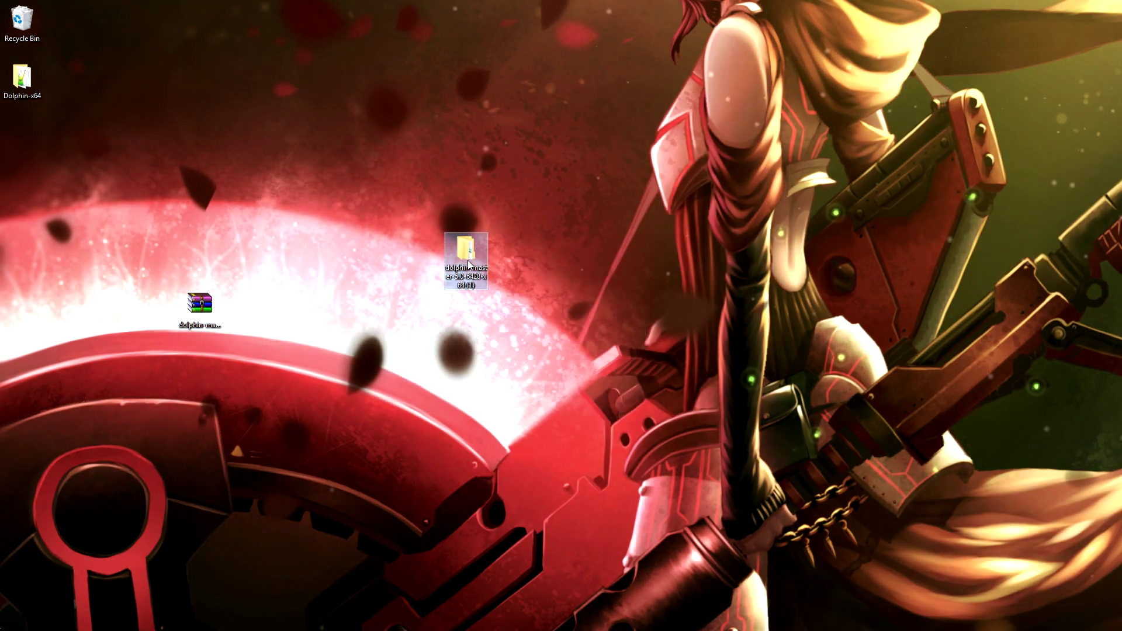
{"action": "right_click", "coordinate": [470, 257]}
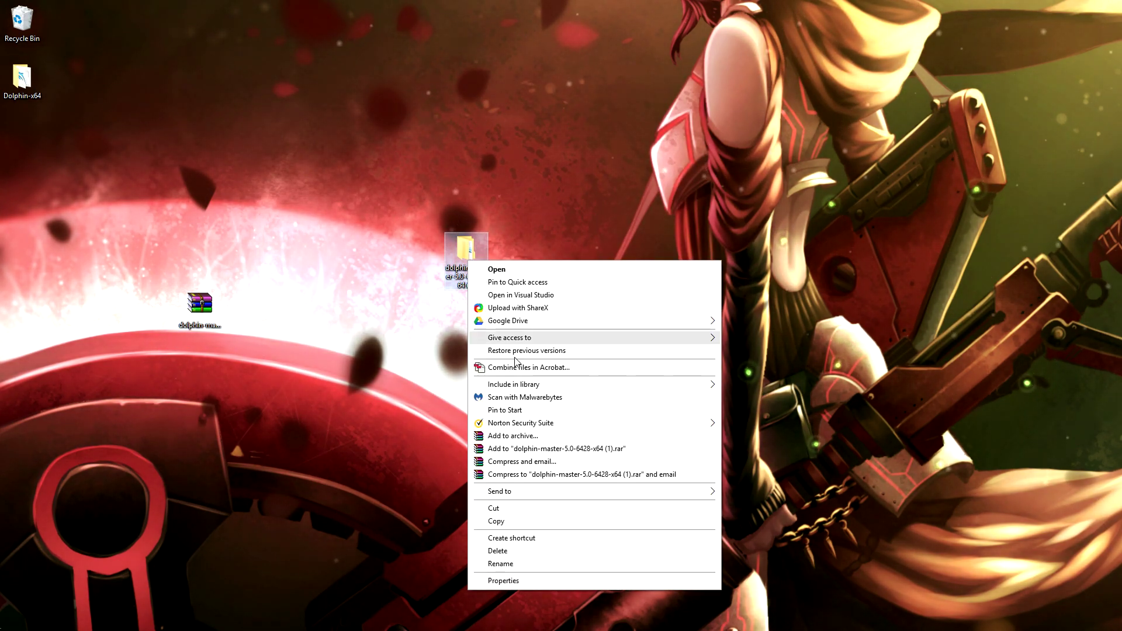
{"action": "left_click", "coordinate": [516, 565]}
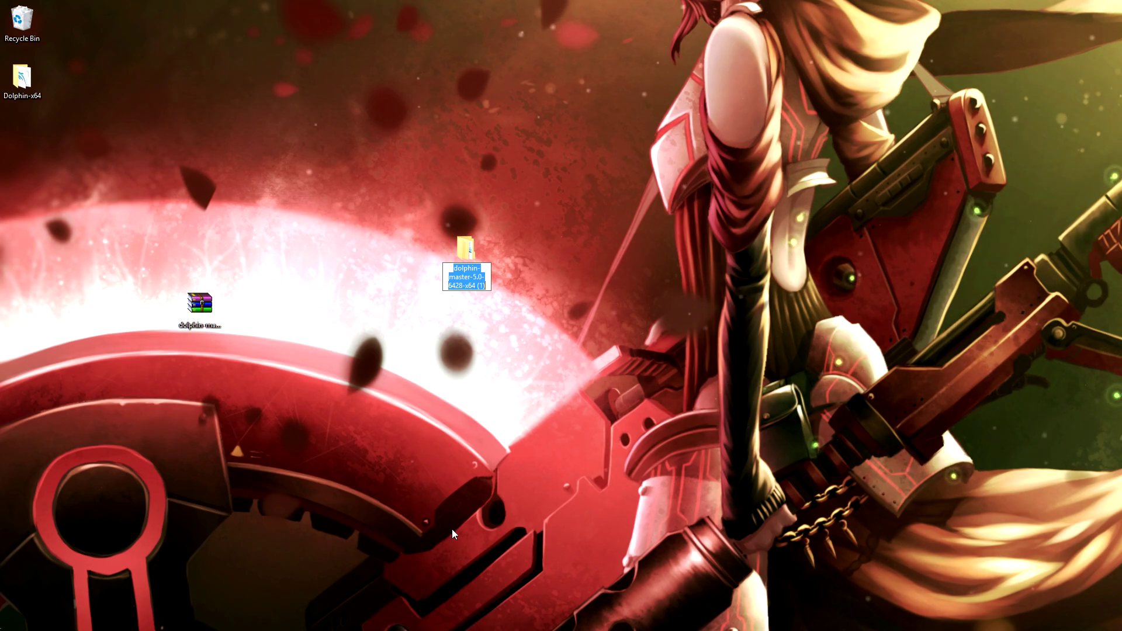
{"action": "key", "text": "Return"}
Rename the new archive to dolphin-master-5.0-6428-x64 (1).7z using the copied name
{"action": "left_click", "coordinate": [199, 304]}
{"action": "right_click", "coordinate": [202, 304]}
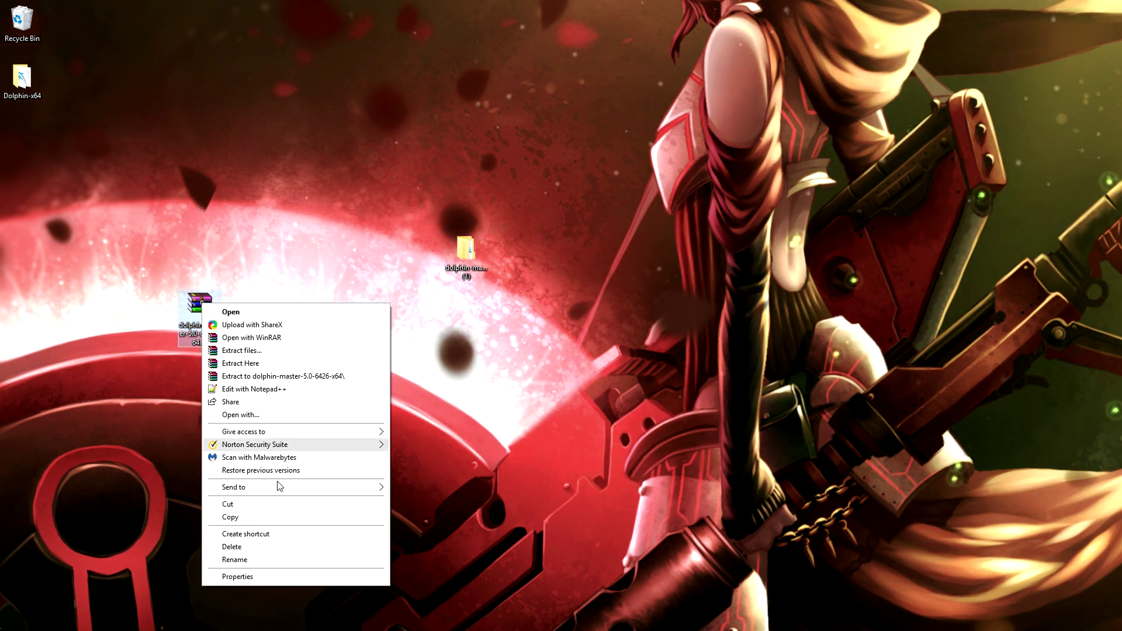
{"action": "left_click", "coordinate": [286, 560]}
{"action": "key", "text": "End"}
{"action": "key", "text": "Return"}
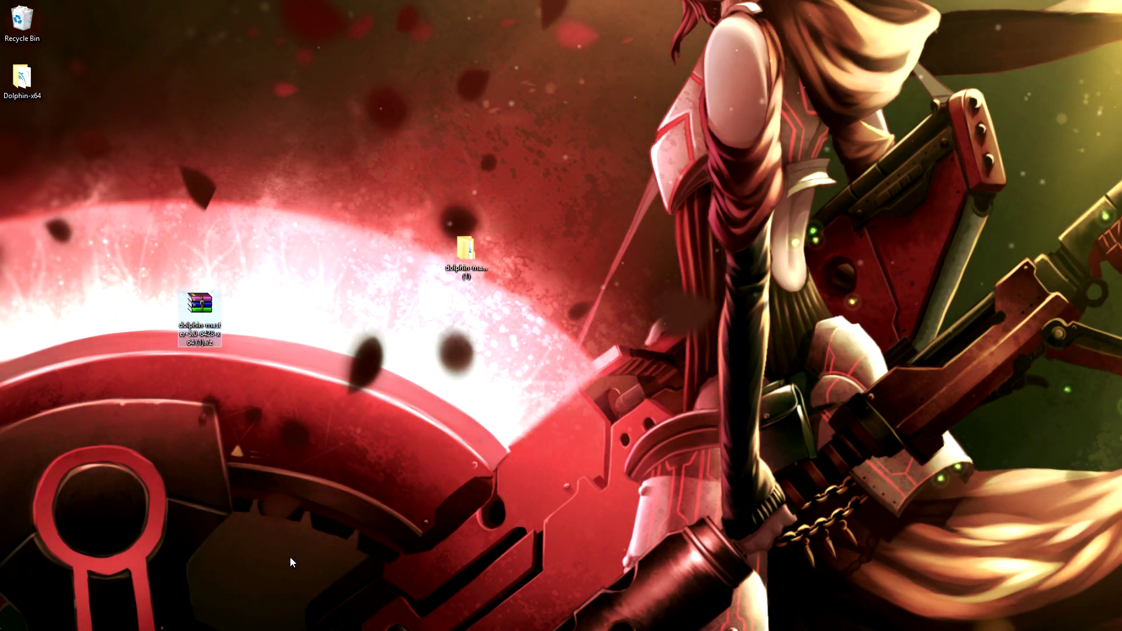
{"action": "right_click", "coordinate": [206, 310]}
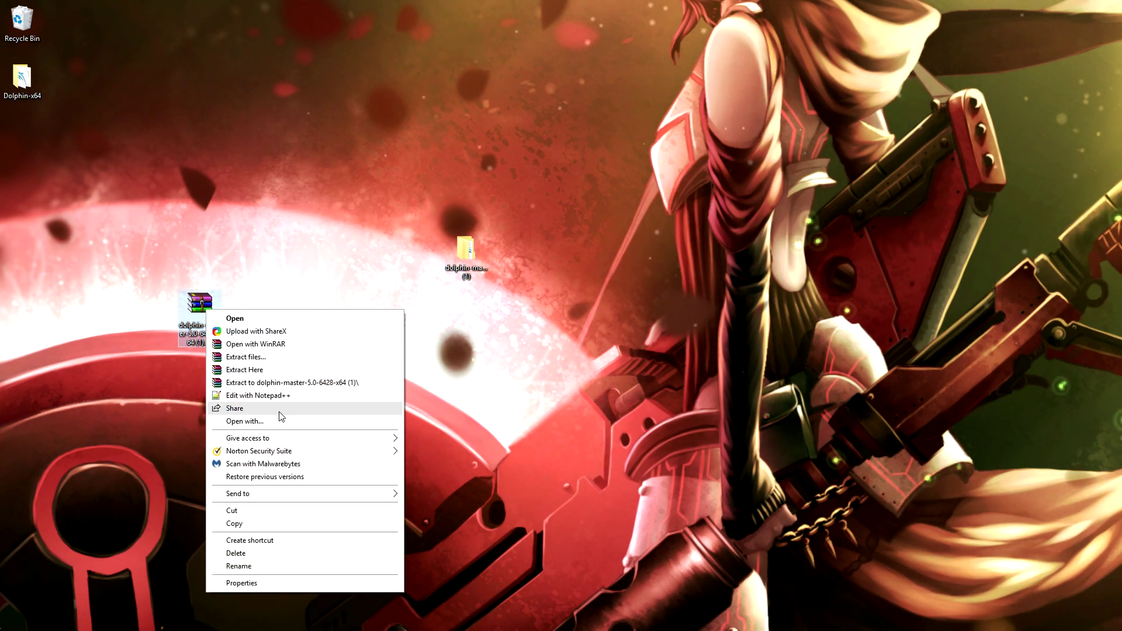
Extract the archive into dolphin-master-5.0-6428-x64 (1)\, replacing all existing files
{"action": "left_click", "coordinate": [257, 370]}
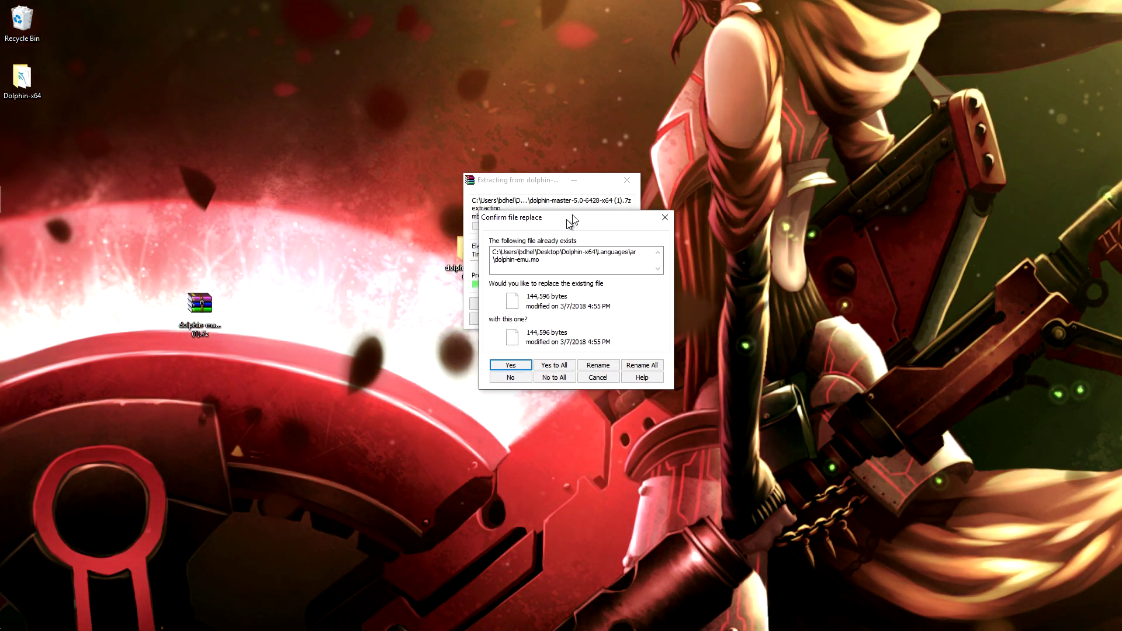
{"action": "left_click_drag", "start_coordinate": [570, 221], "coordinate": [678, 180]}
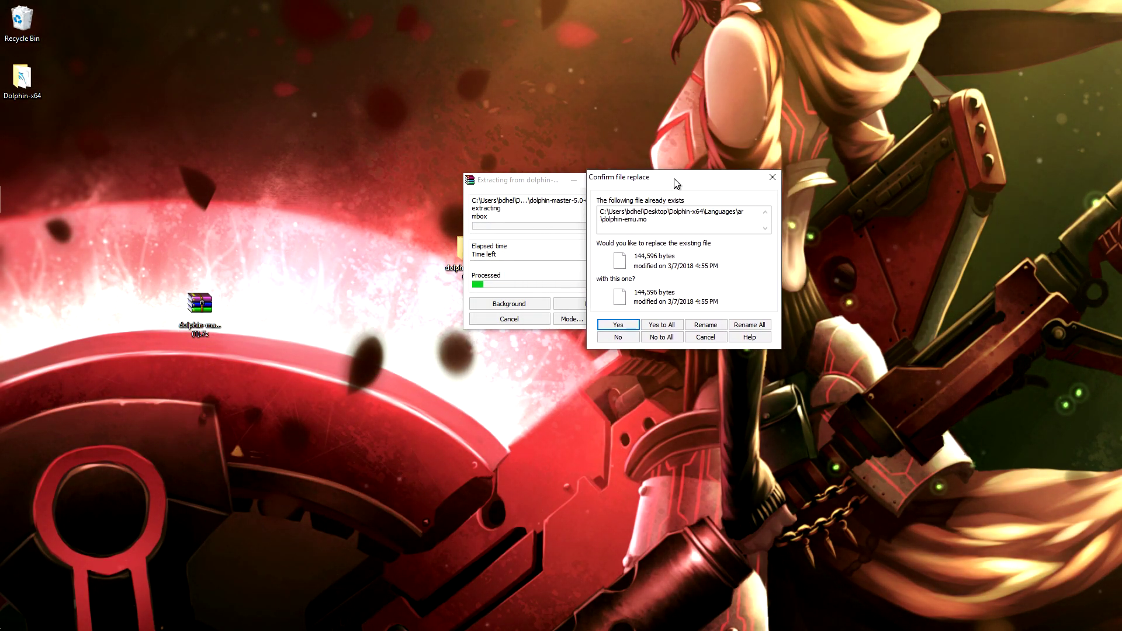
{"action": "left_click", "coordinate": [670, 324]}
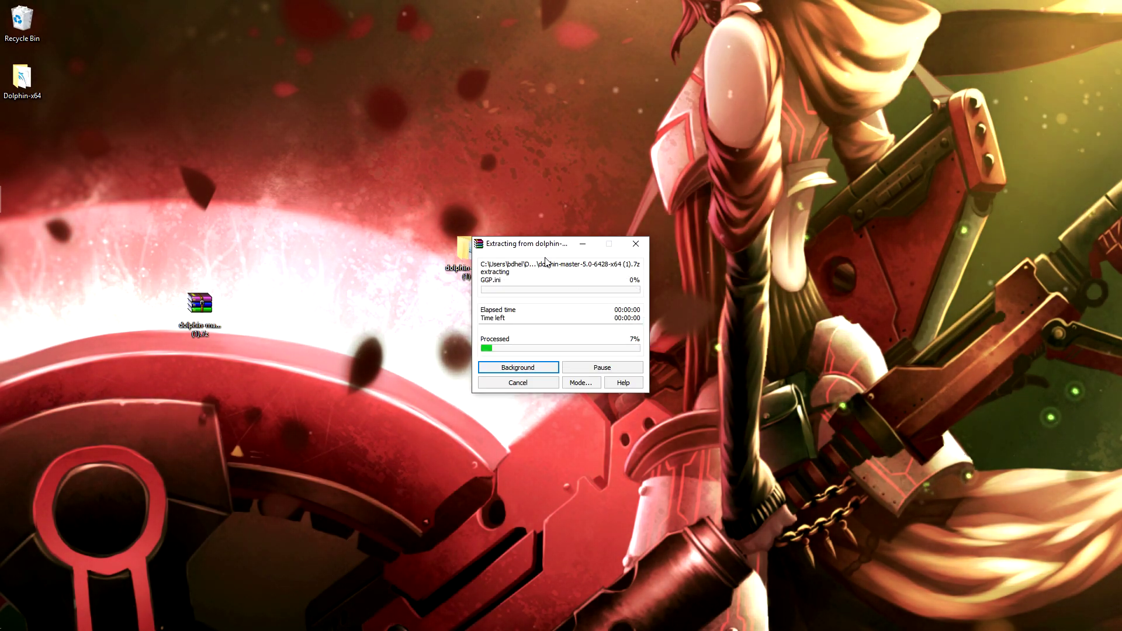
Open the old dolphin-master-5.0-6428-x64 (1) install folder, then close its window
{"action": "double_click", "coordinate": [475, 253]}
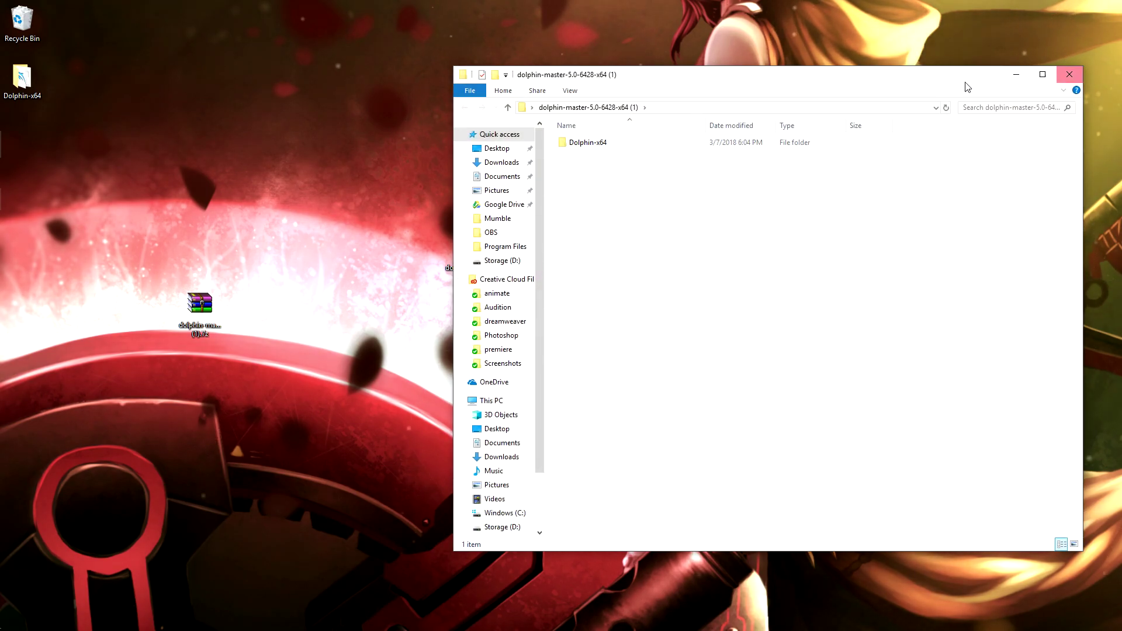
{"action": "left_click_drag", "start_coordinate": [707, 118], "coordinate": [676, 117]}
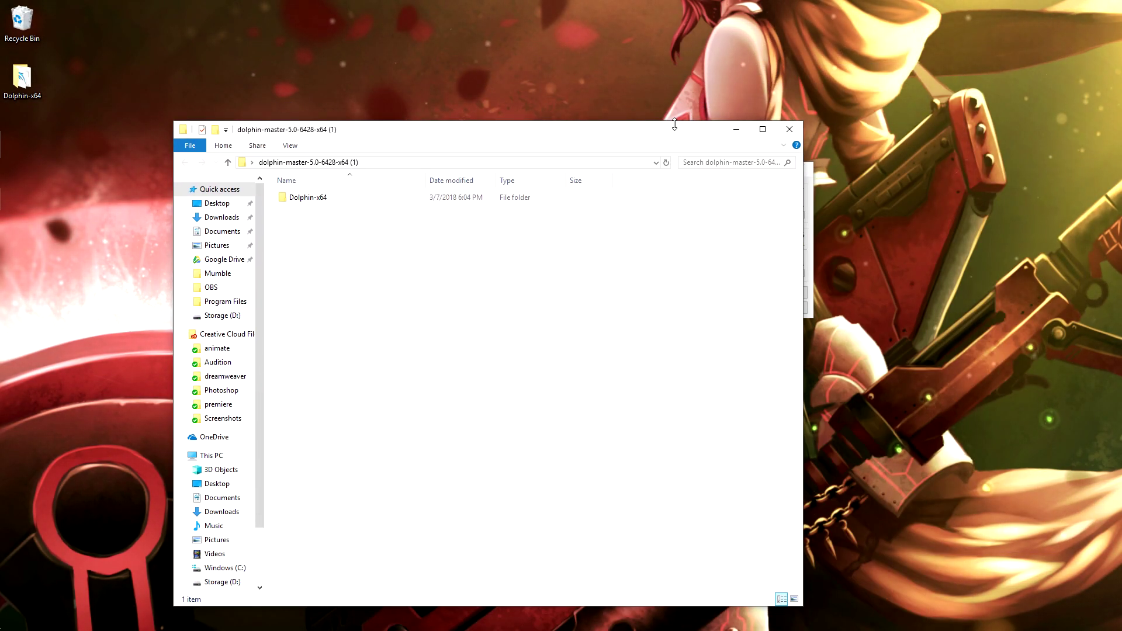
{"action": "left_click", "coordinate": [790, 124]}
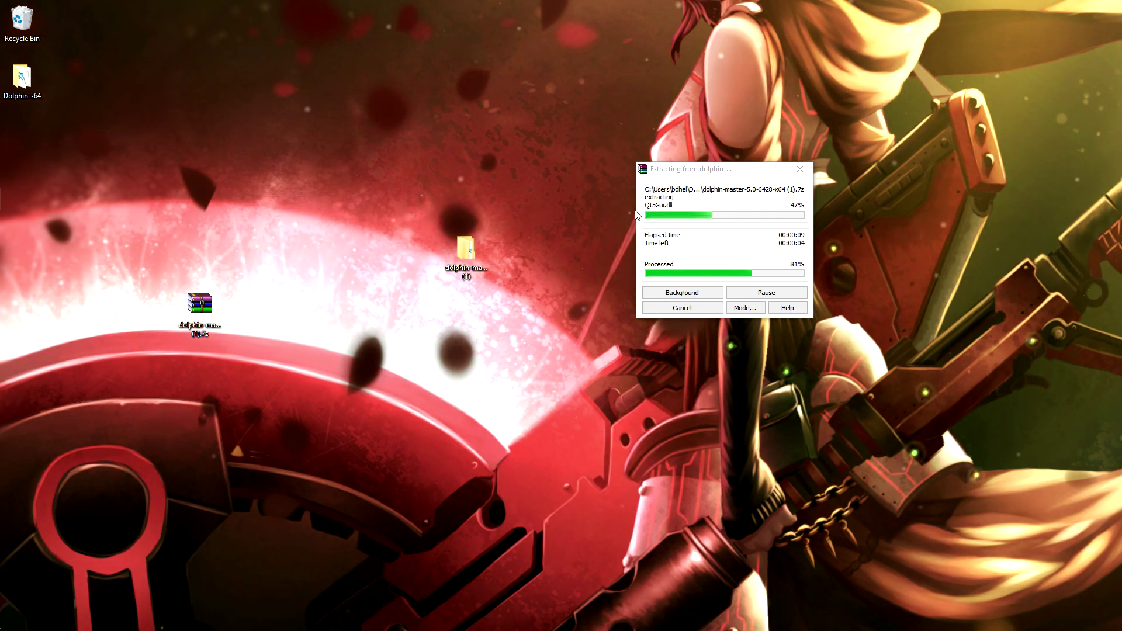